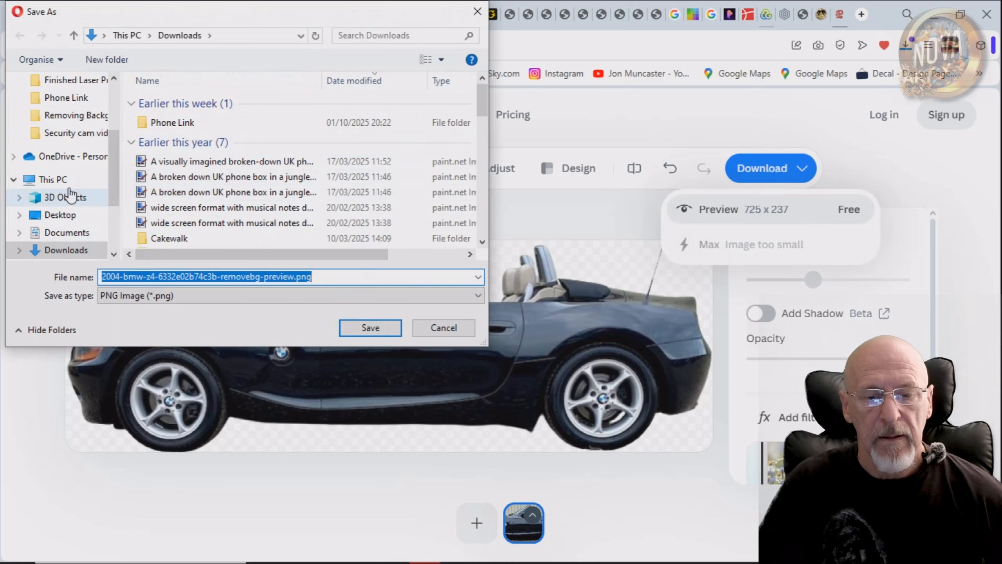
# - Save the background-free car image in the Removing Background folder as 2004-bmw-z4-6332e02b74c3b.png, replacing the existing file
pyautogui.click(91, 123)
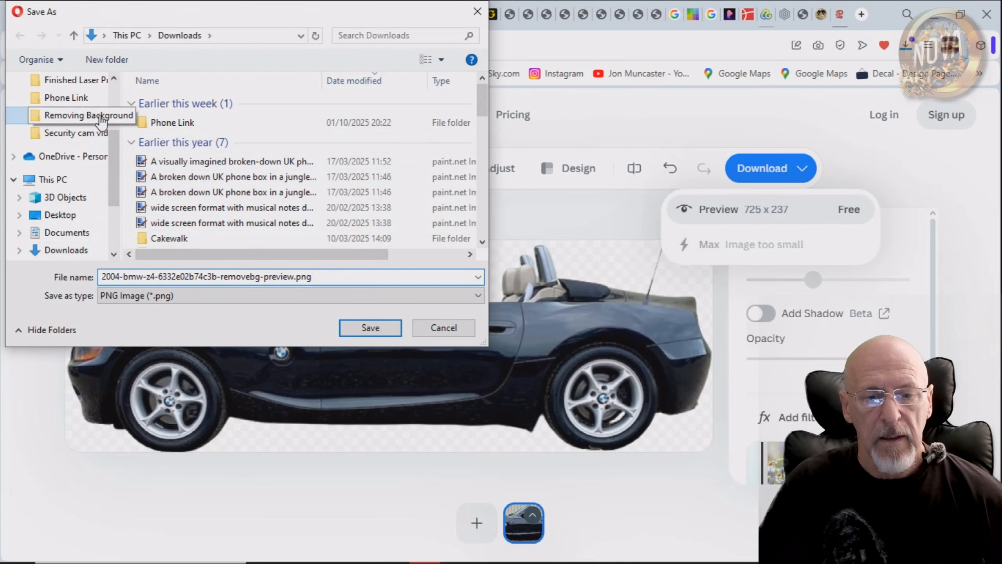
pyautogui.click(295, 276)
pyautogui.click(294, 276)
pyautogui.moveTo(295, 277); pyautogui.dragTo(217, 277)
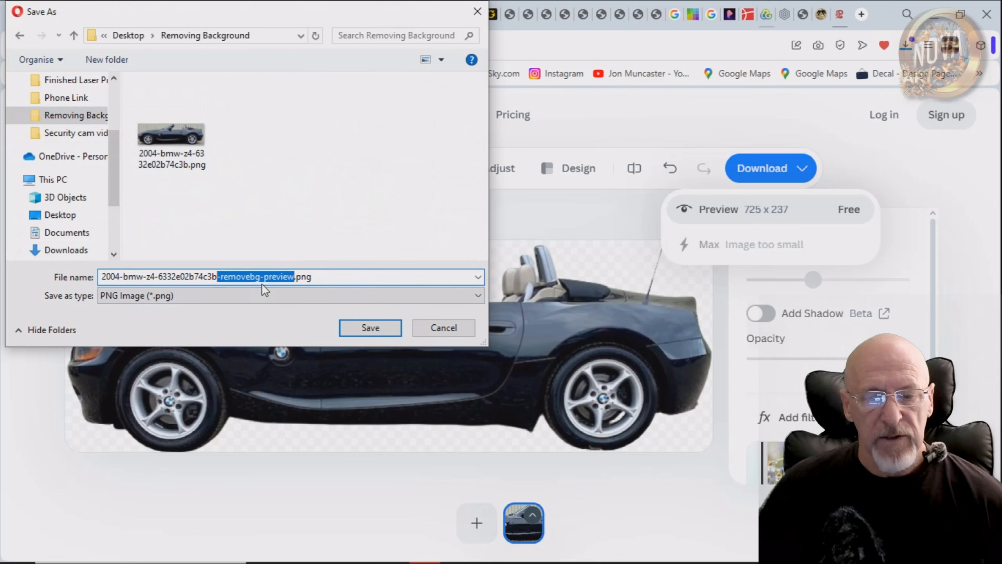
pyautogui.press('BackSpace')
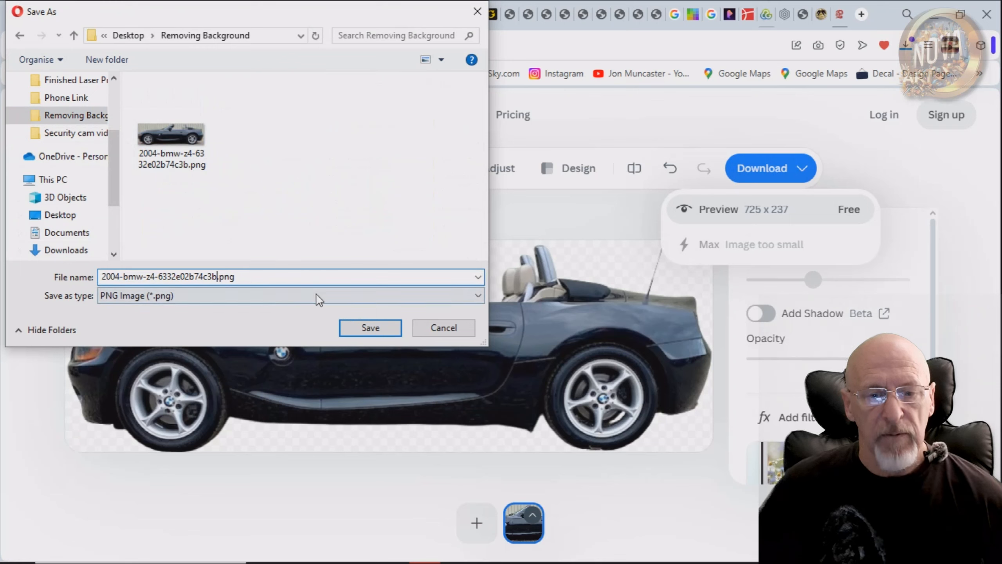
pyautogui.click(360, 329)
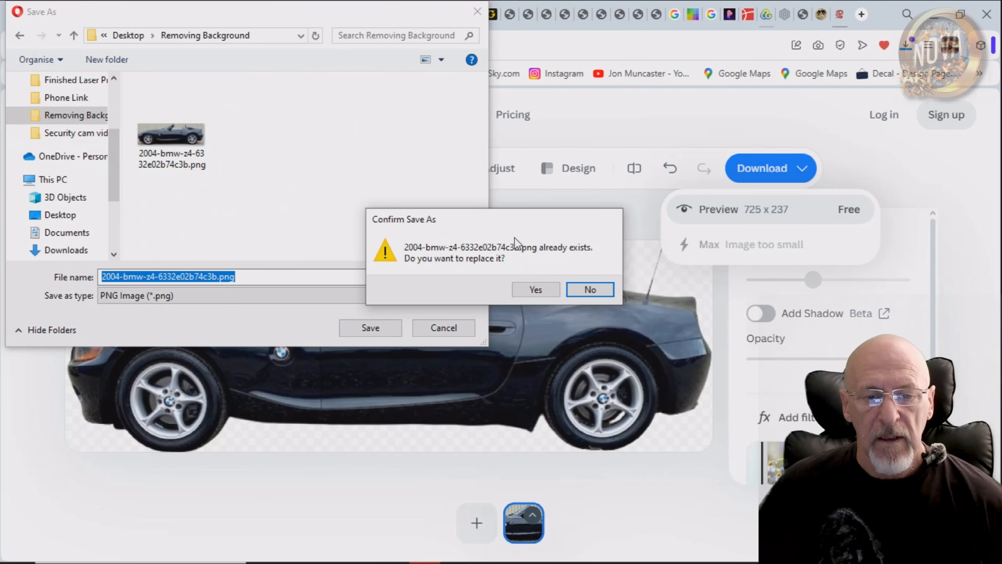
pyautogui.click(541, 287)
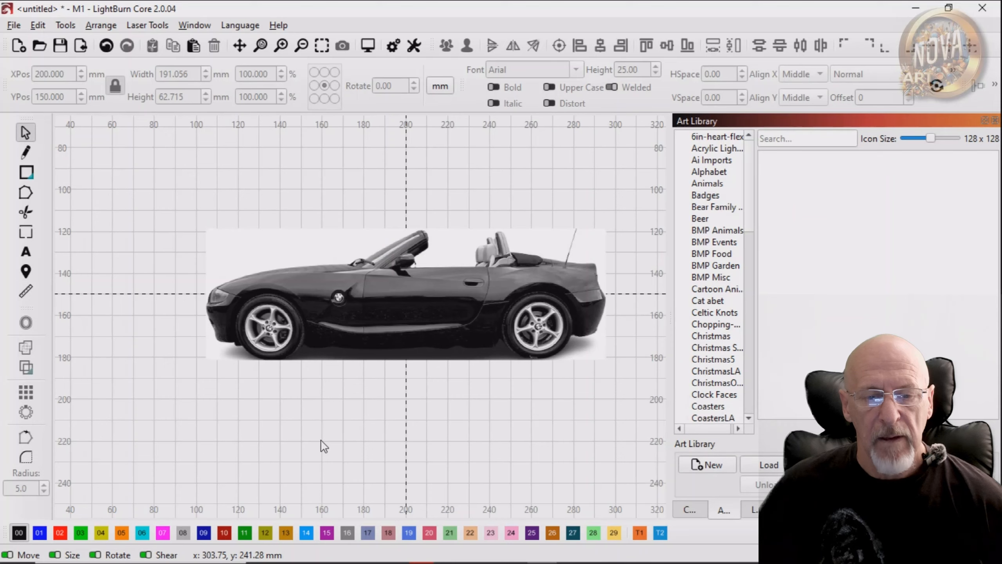
# - In LightBurn, begin a line outline on red layer 02, tracing the car's nose from the front bumper up around the headlight
pyautogui.click(27, 153)
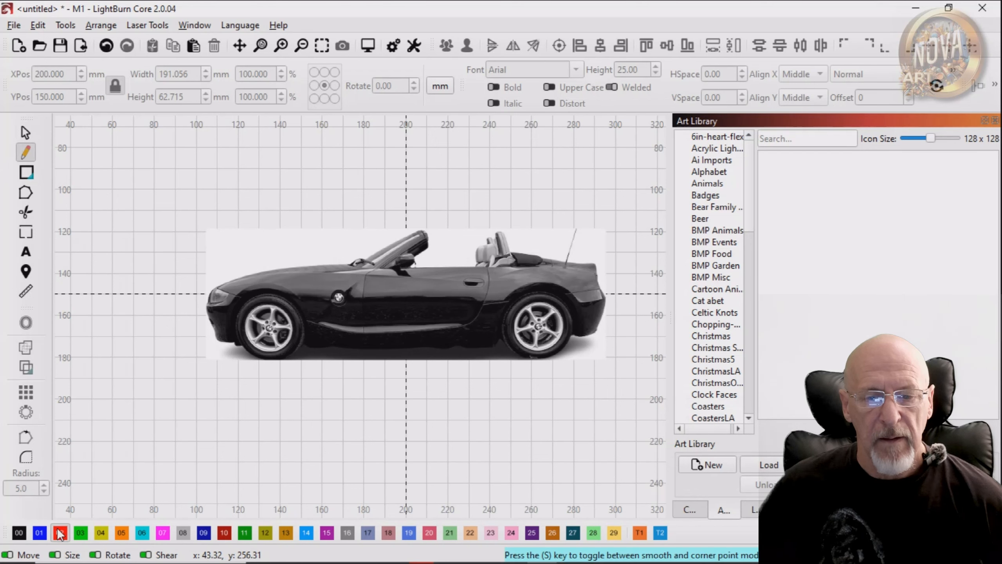
pyautogui.scroll(1, 497, 349)
pyautogui.scroll(1, 465, 331)
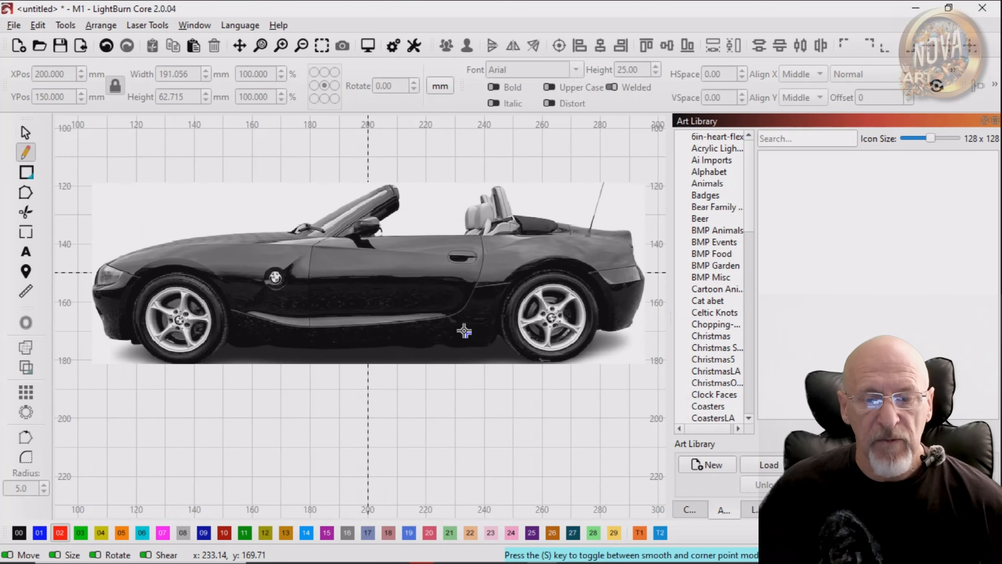
pyautogui.scroll(1, 122, 284)
pyautogui.scroll(1, 120, 280)
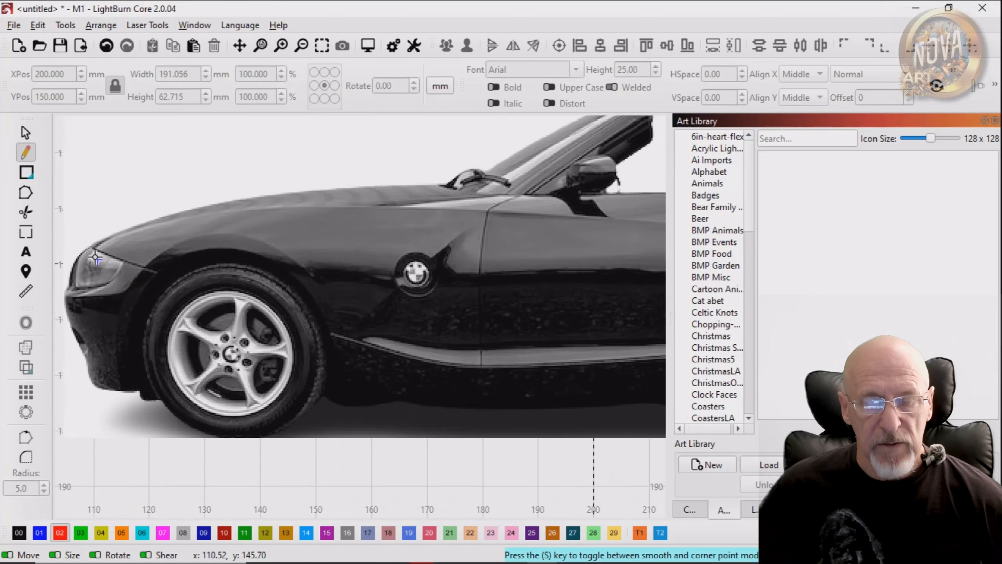
pyautogui.moveTo(138, 266); pyautogui.dragTo(220, 300)
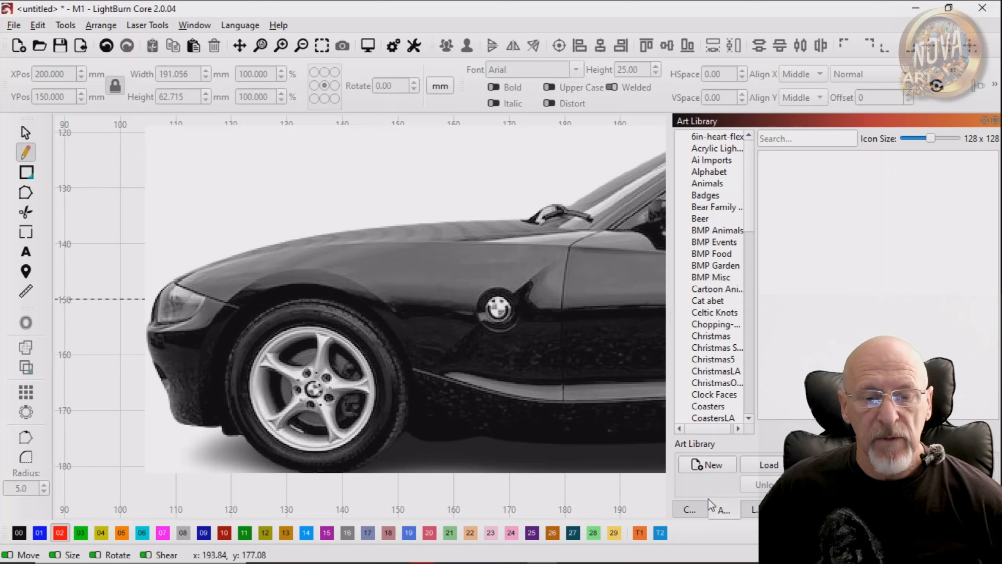
pyautogui.click(696, 510)
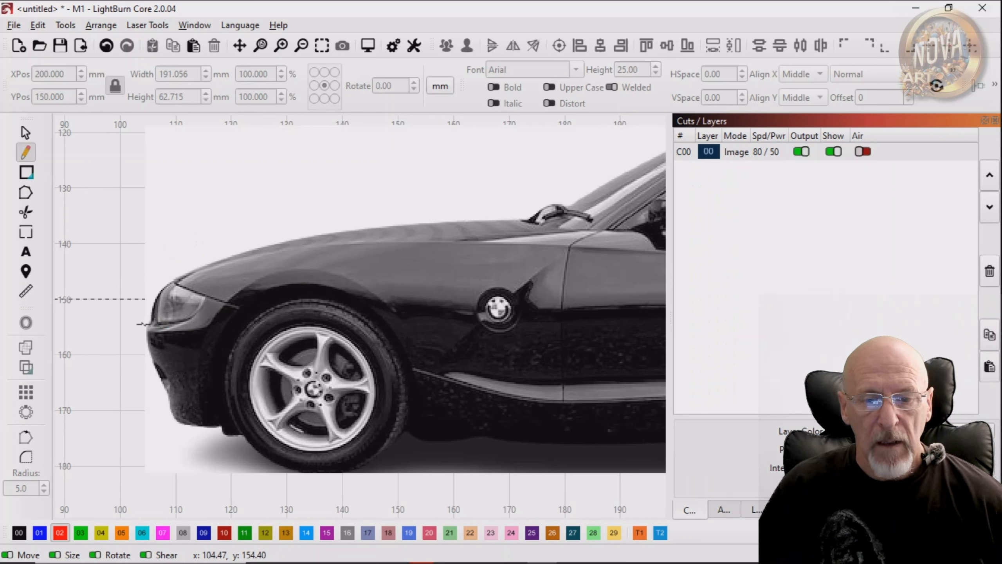
pyautogui.click(146, 318)
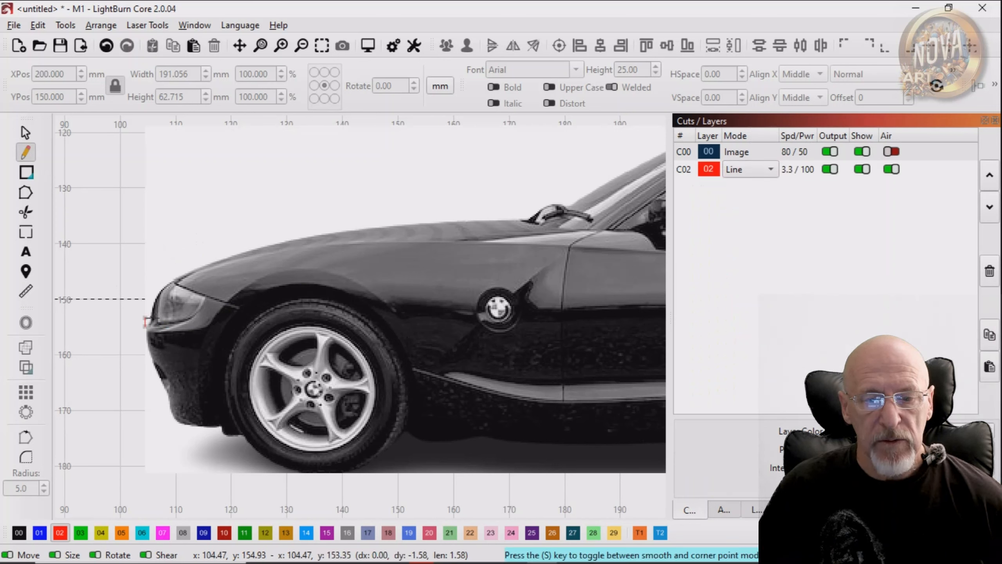
pyautogui.click(156, 296)
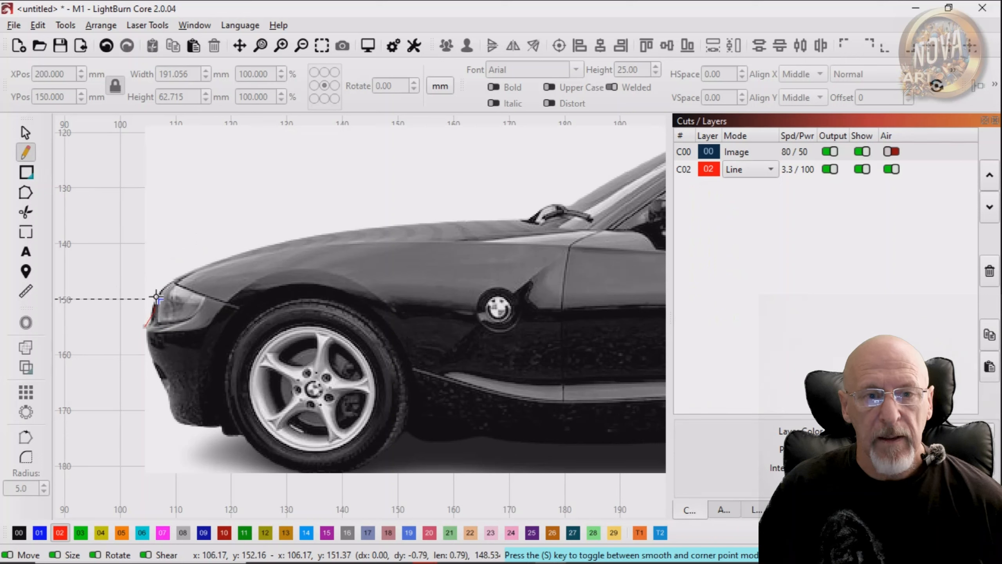
pyautogui.click(164, 287)
pyautogui.click(190, 272)
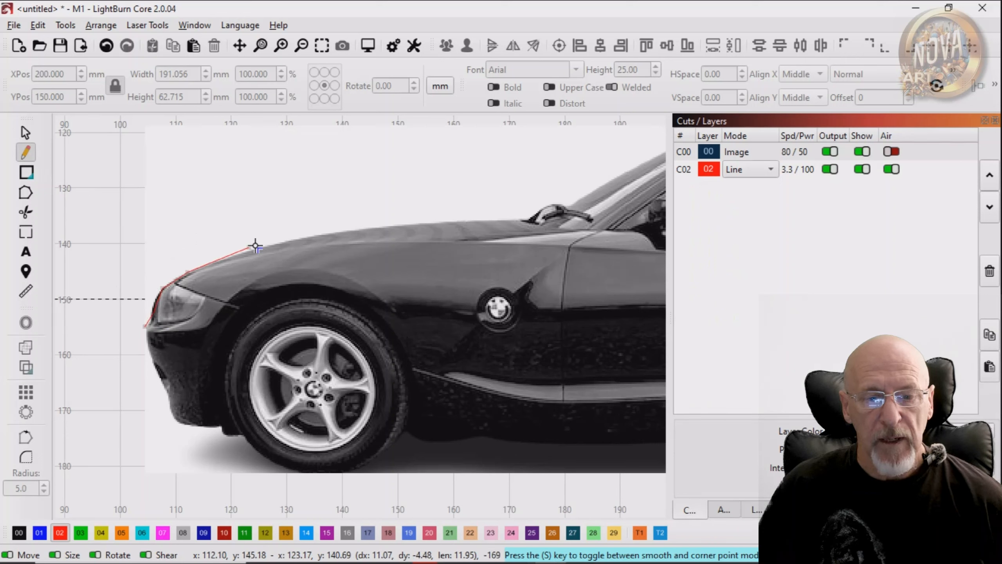
# - Continue the outline along the upper edge of the bonnet to the base of the windscreen wiper
pyautogui.click(258, 247)
pyautogui.click(337, 232)
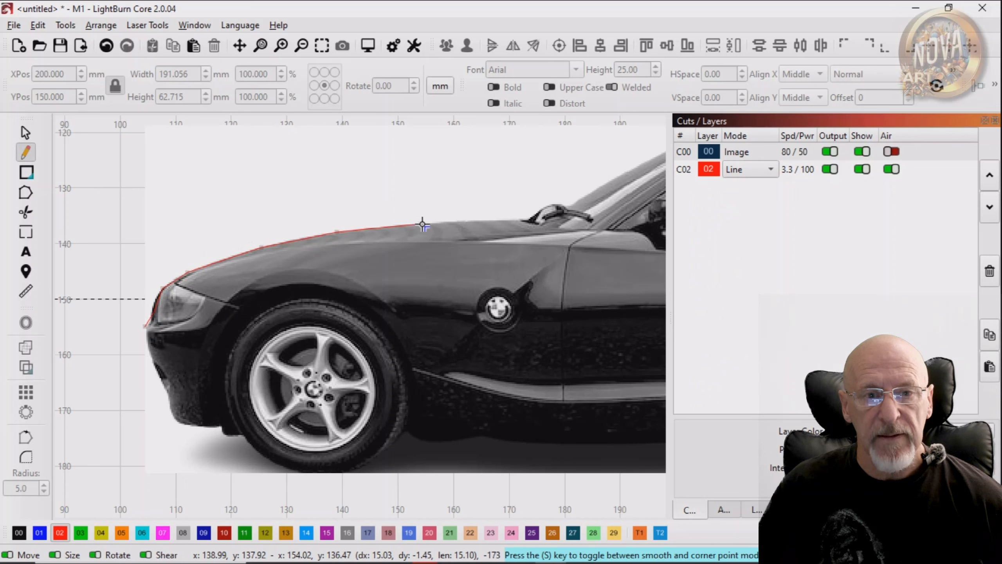
pyautogui.click(427, 224)
pyautogui.click(505, 222)
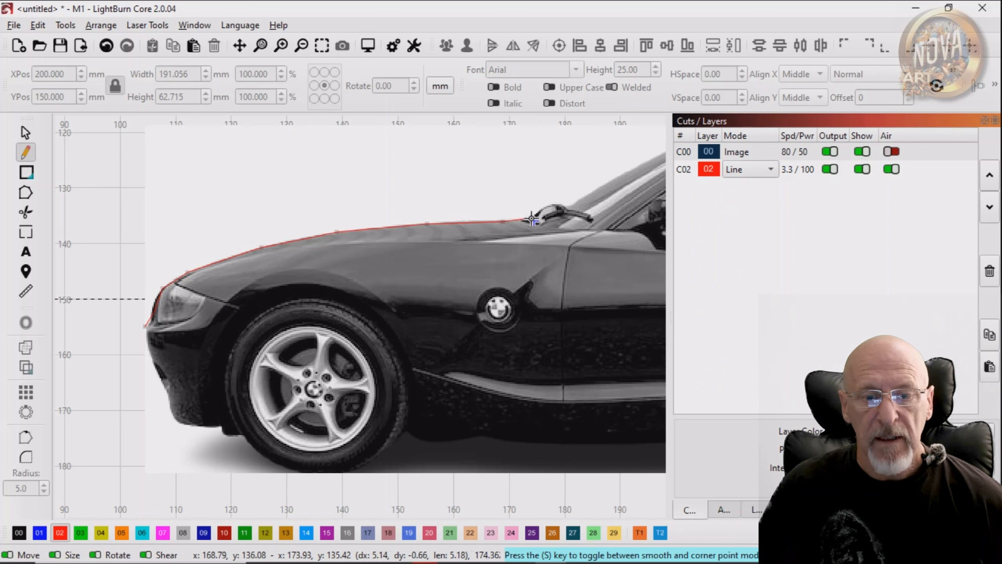
pyautogui.click(532, 220)
# - Trace over the wiper and up the sloping windscreen pillar to its highest point
pyautogui.click(567, 206)
pyautogui.click(584, 199)
pyautogui.scroll(-1, 584, 199)
pyautogui.moveTo(585, 197); pyautogui.dragTo(359, 264)
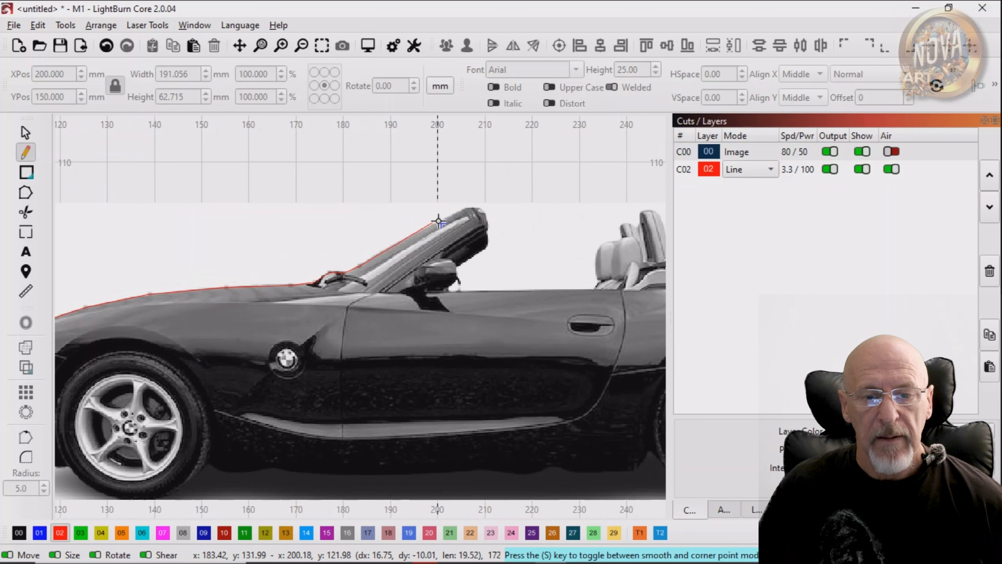
pyautogui.click(438, 223)
pyautogui.click(469, 207)
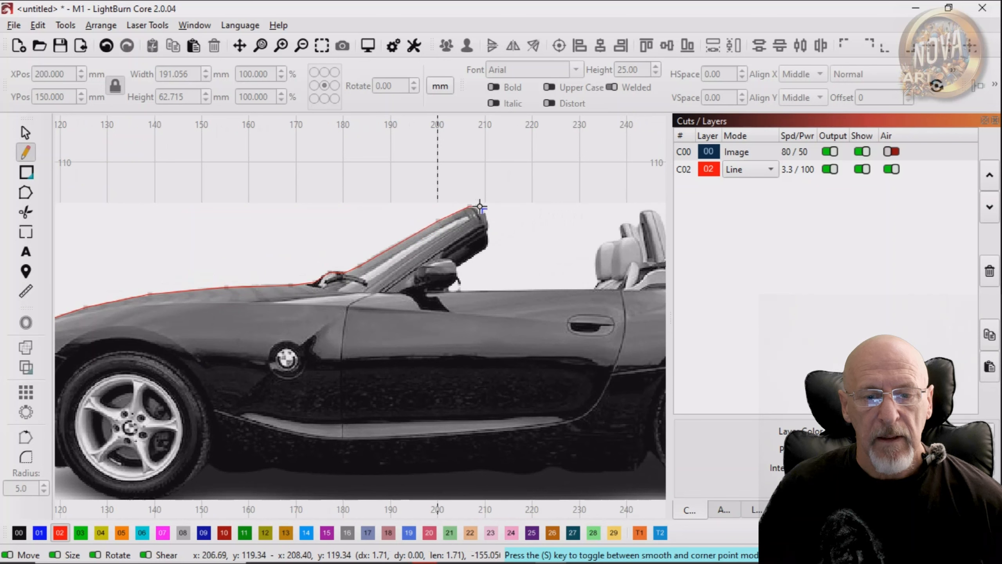
# - Trace around the back of the windscreen frame and down past the door mirror to the door's upper edge
pyautogui.click(490, 223)
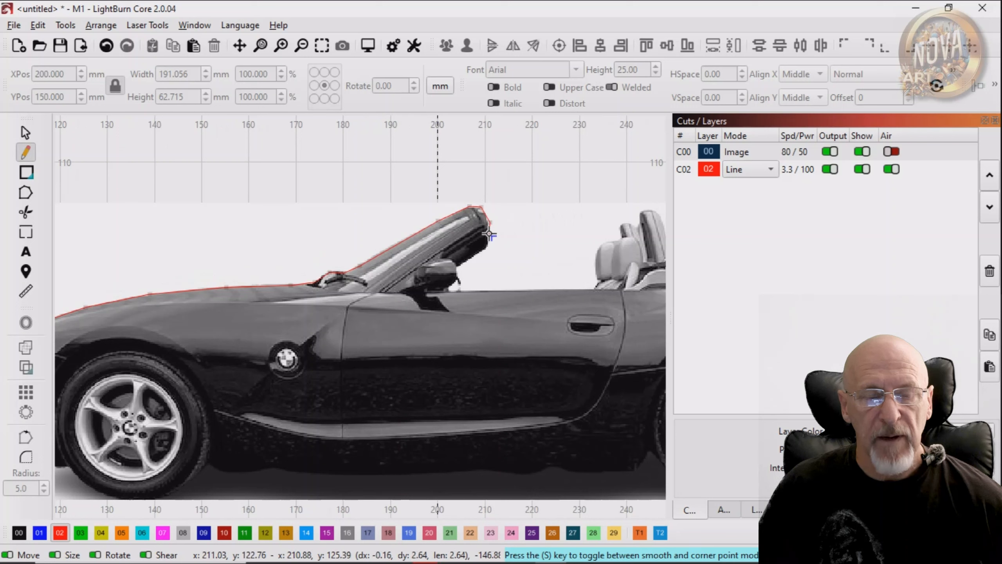
pyautogui.click(488, 245)
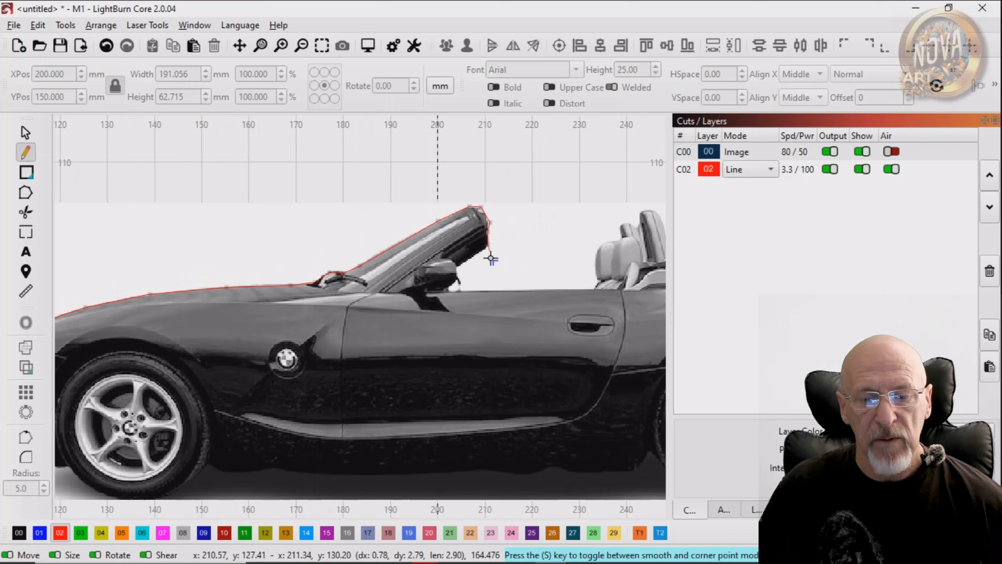
pyautogui.click(476, 255)
pyautogui.click(457, 278)
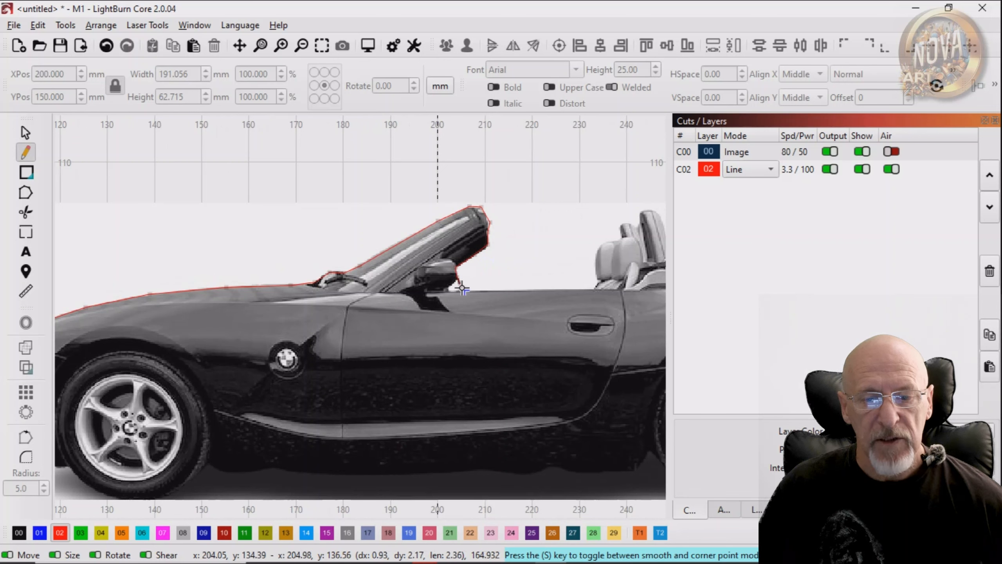
pyautogui.click(461, 292)
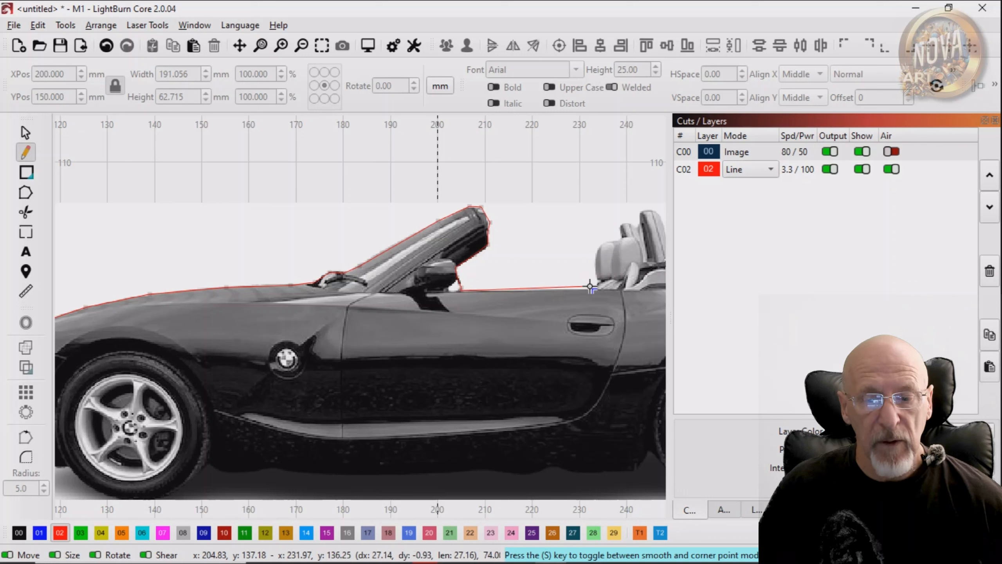
# - Extend the outline along the door's upper edge and around the seat and headrests behind it
pyautogui.click(602, 281)
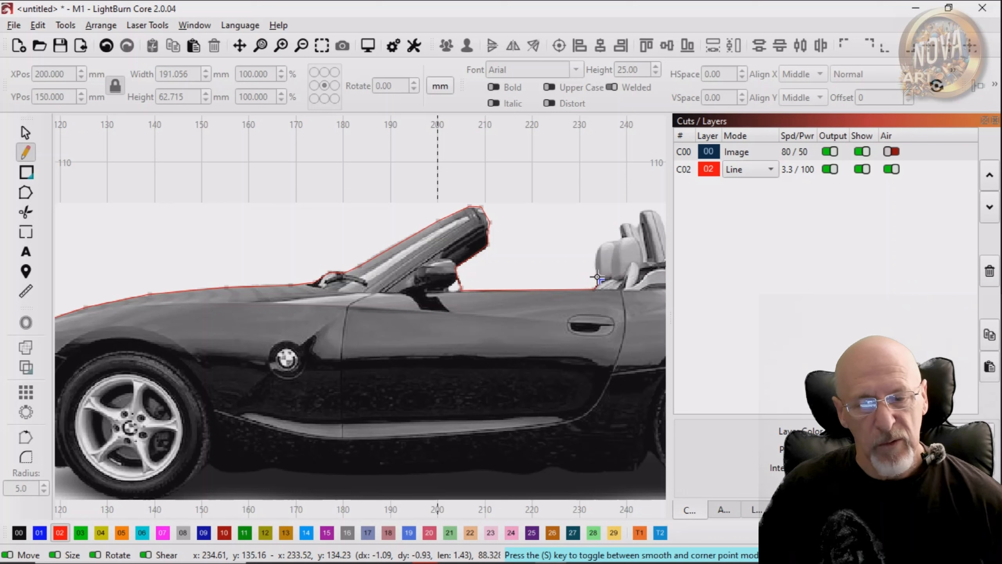
pyautogui.click(596, 249)
pyautogui.click(604, 242)
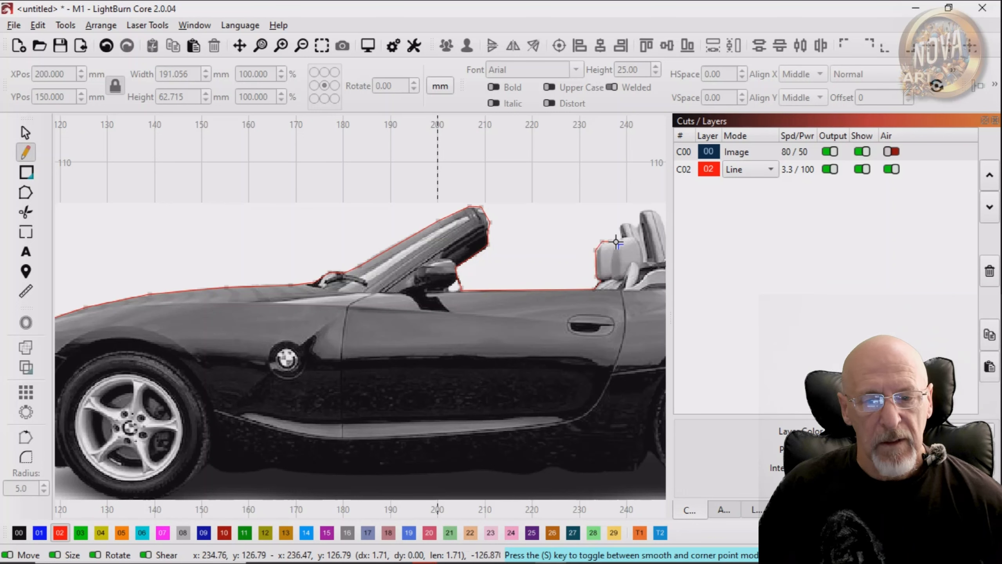
pyautogui.click(619, 241)
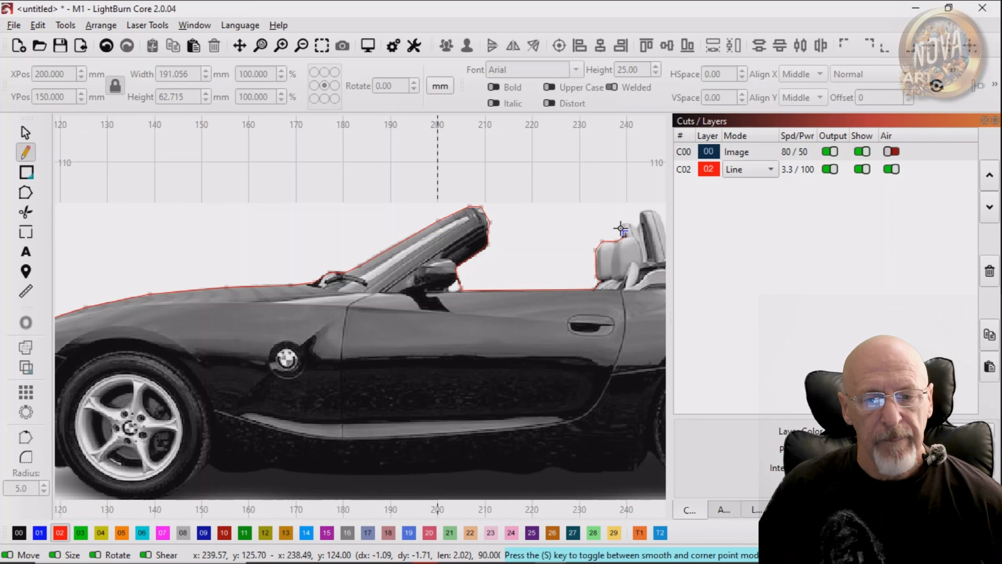
pyautogui.click(623, 221)
pyautogui.click(638, 225)
pyautogui.click(641, 210)
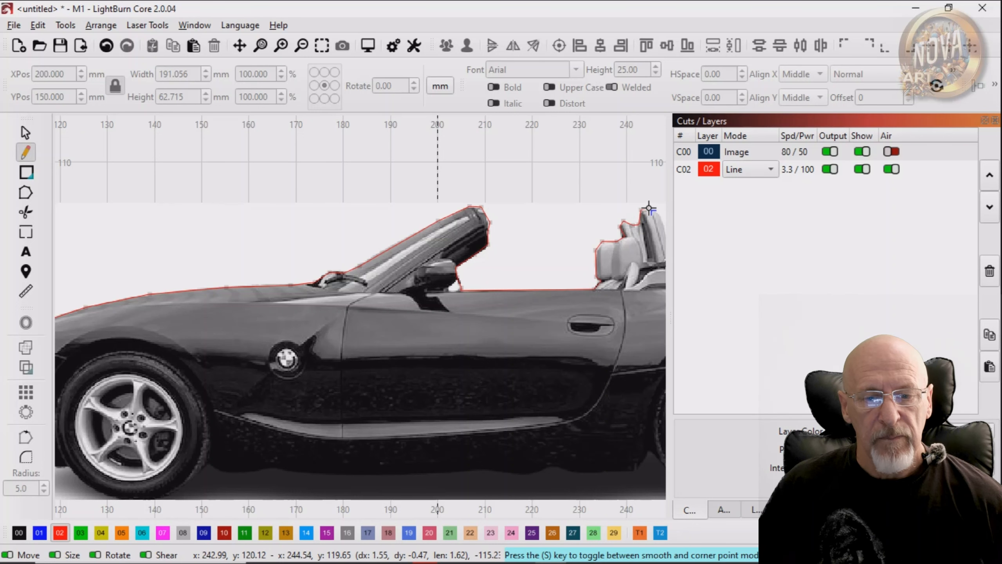
pyautogui.click(654, 208)
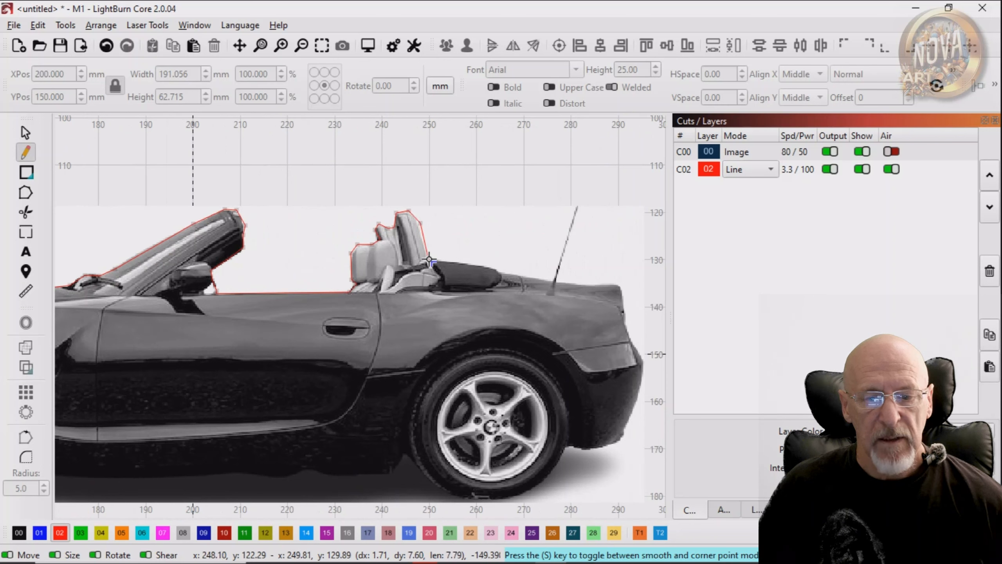
# - Trace down behind the headrests, along the folded soft top, and up and down both sides of the aerial
pyautogui.click(428, 259)
pyautogui.click(490, 266)
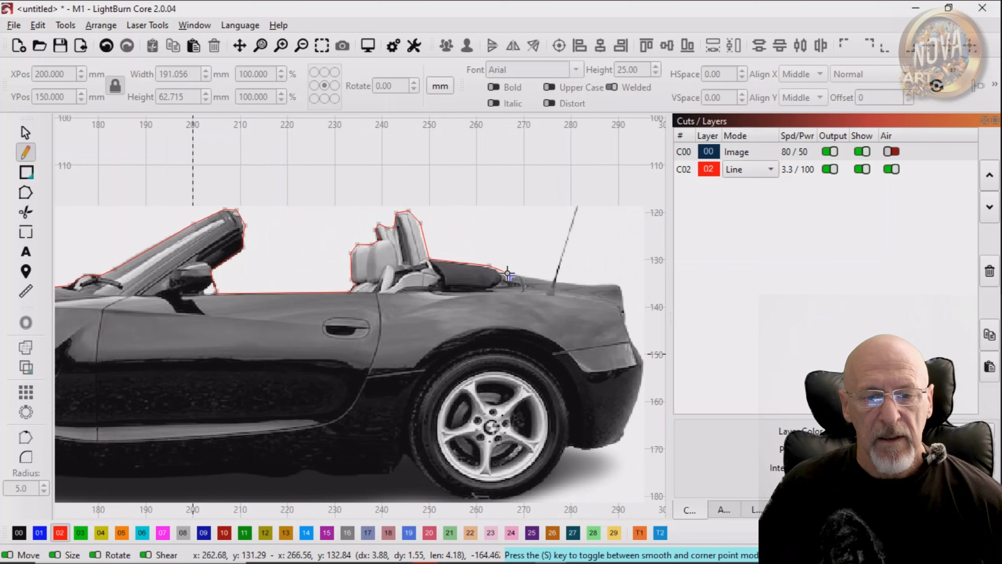
pyautogui.click(503, 273)
pyautogui.click(551, 279)
pyautogui.click(576, 203)
pyautogui.click(586, 204)
pyautogui.click(559, 281)
# - Continue the outline across the boot lid and down the car's tail to the rear bumper
pyautogui.click(590, 283)
pyautogui.click(621, 285)
pyautogui.click(629, 319)
pyautogui.click(630, 340)
pyautogui.click(641, 355)
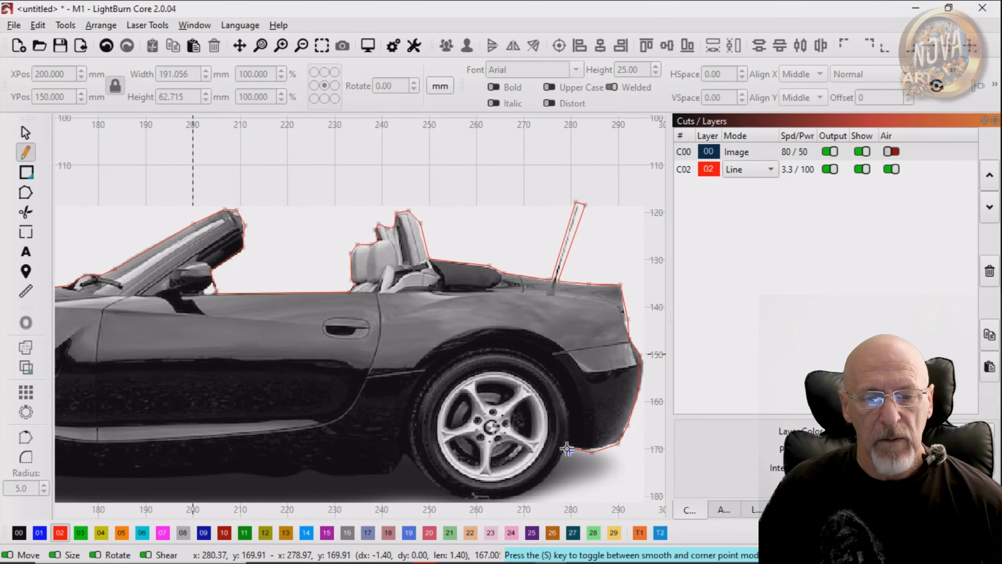
# - Trace the car's underside and wheels back to the front bumper and close the outline at its starting point
pyautogui.moveTo(148, 477); pyautogui.dragTo(517, 466)
pyautogui.click(330, 457)
pyautogui.click(297, 477)
pyautogui.click(112, 377)
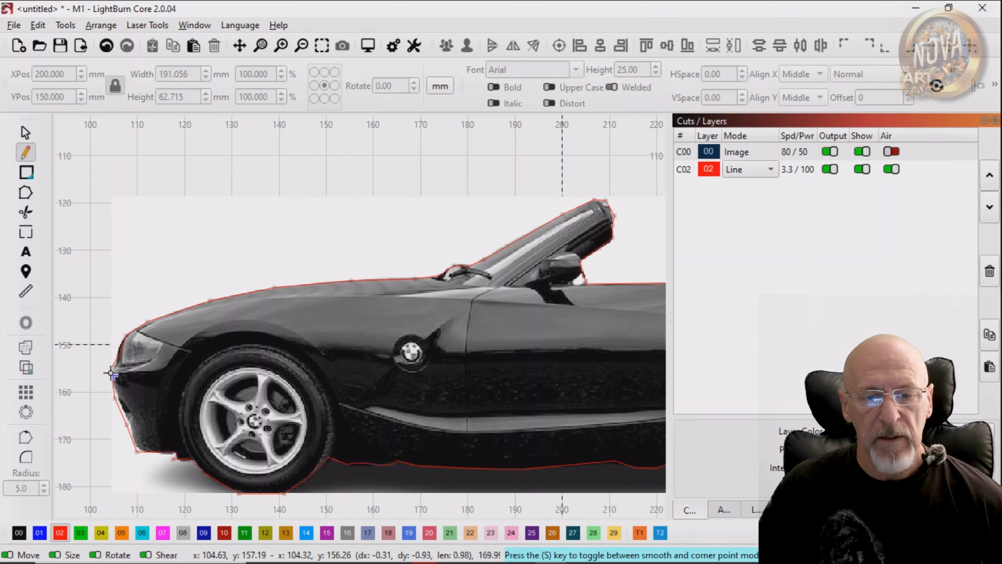
# - Edit the outline's nodes at the car's nose, inserting extra points beside the headlight to follow the bodywork more closely
pyautogui.click(26, 193)
pyautogui.scroll(6, 94, 365)
pyautogui.scroll(-2, 288, 368)
pyautogui.moveTo(254, 390); pyautogui.dragTo(258, 379)
pyautogui.press('i')
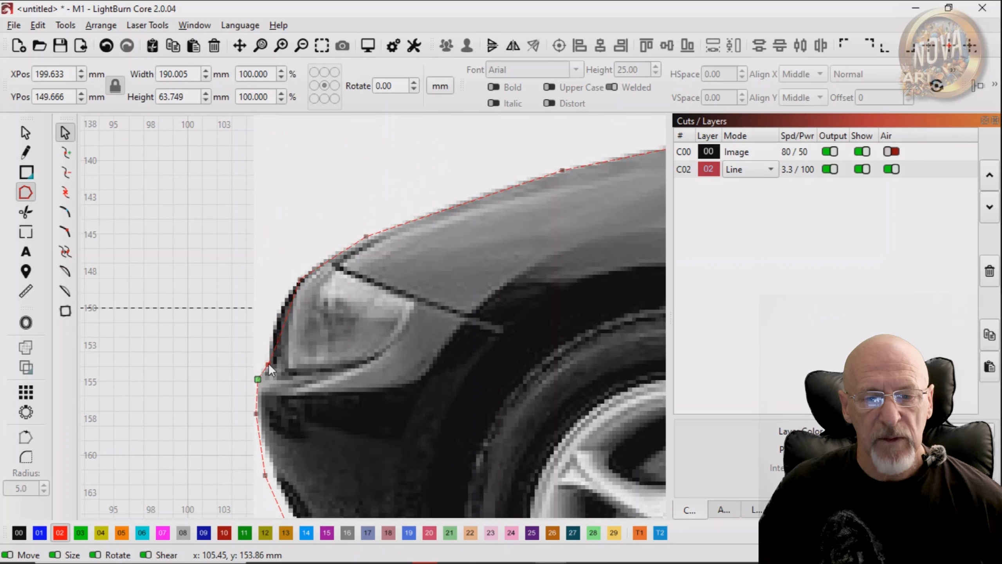
pyautogui.press('i')
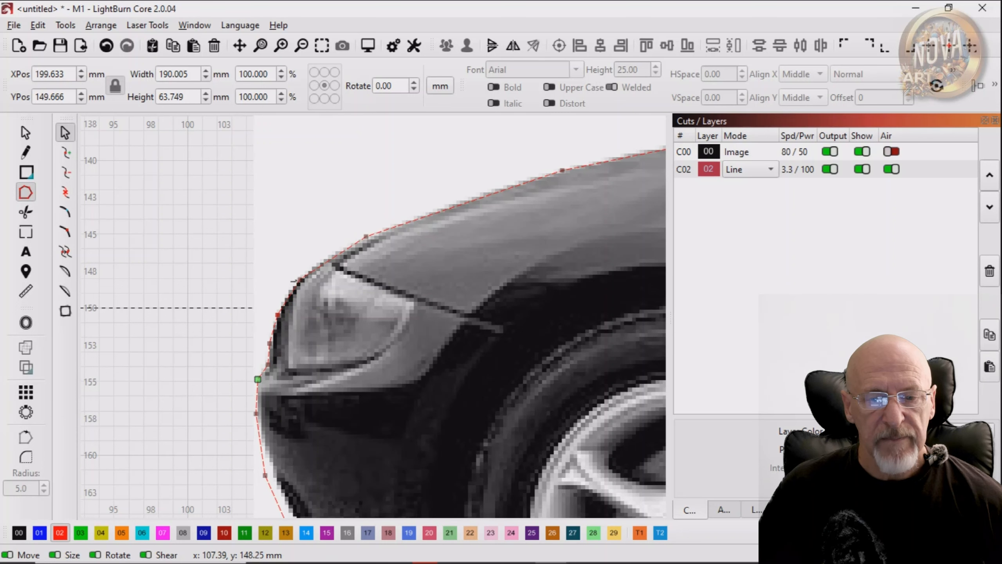
# - Turn off the image layer's output and insert extra outline nodes around the headlight up to the bonnet's front edge
pyautogui.click(835, 156)
pyautogui.scroll(1, 338, 287)
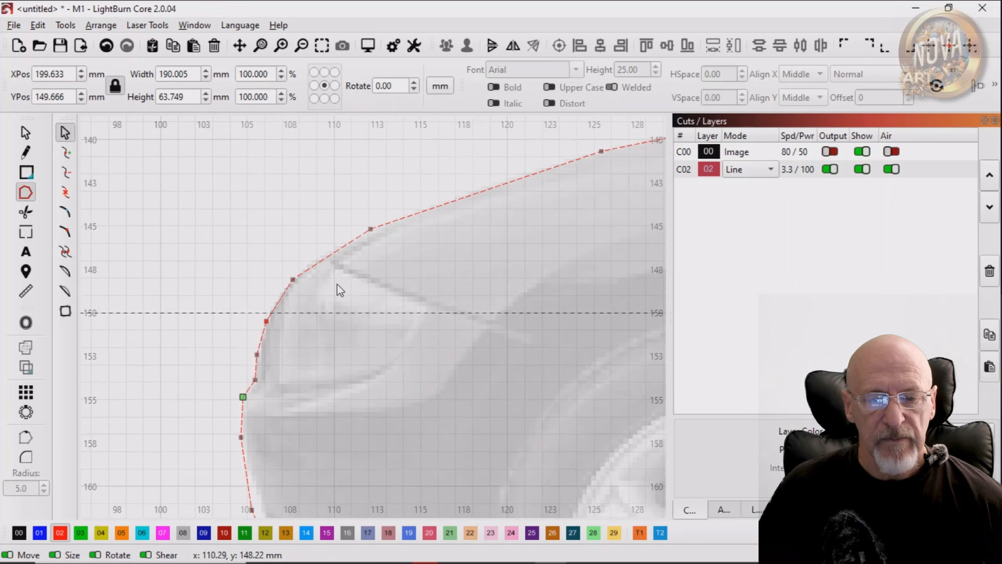
pyautogui.scroll(1, 262, 316)
pyautogui.press('i')
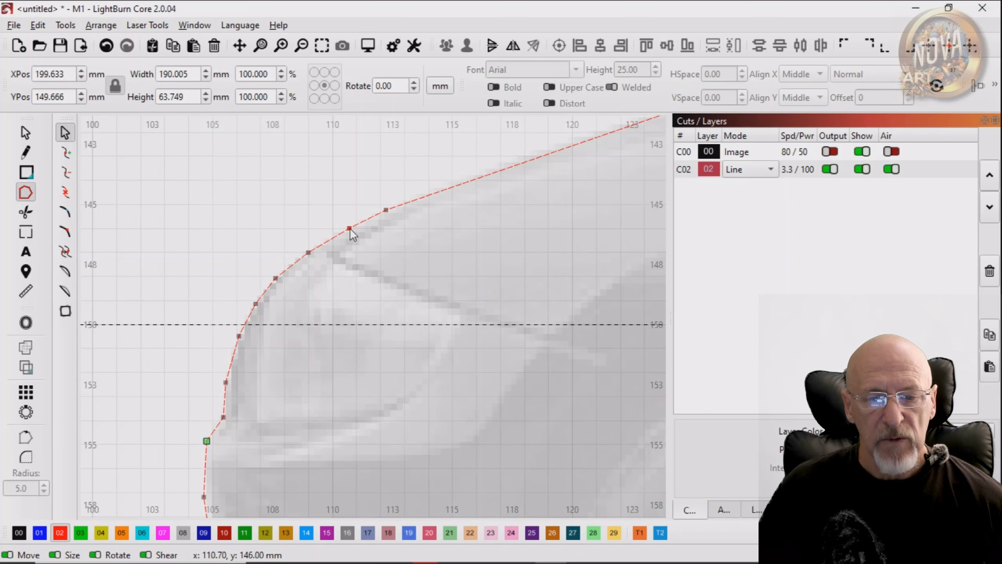
# - Insert midpoint nodes along the front and middle of the bonnet and adjust them to follow its curve
pyautogui.moveTo(429, 220); pyautogui.dragTo(167, 324)
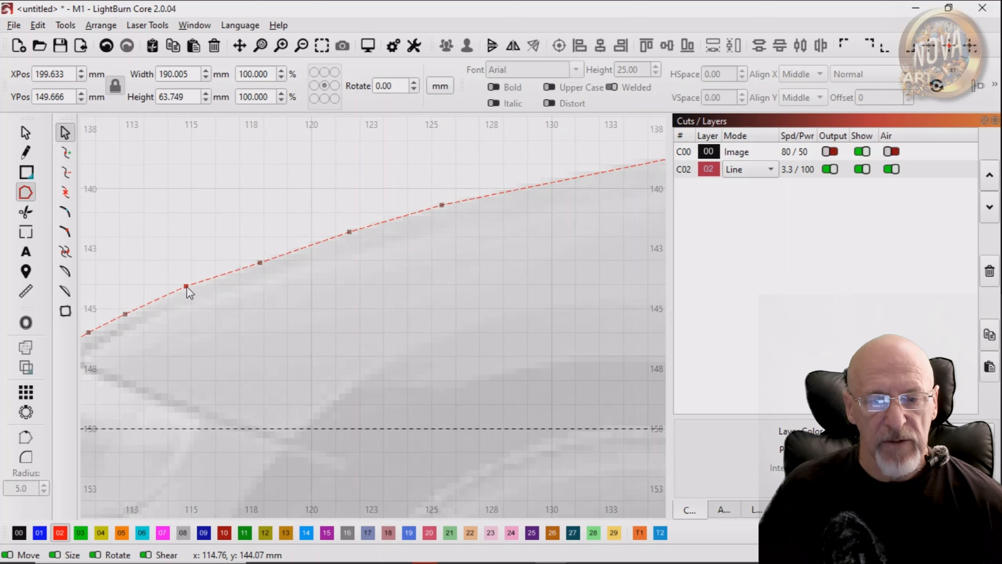
pyautogui.moveTo(521, 217); pyautogui.dragTo(302, 278)
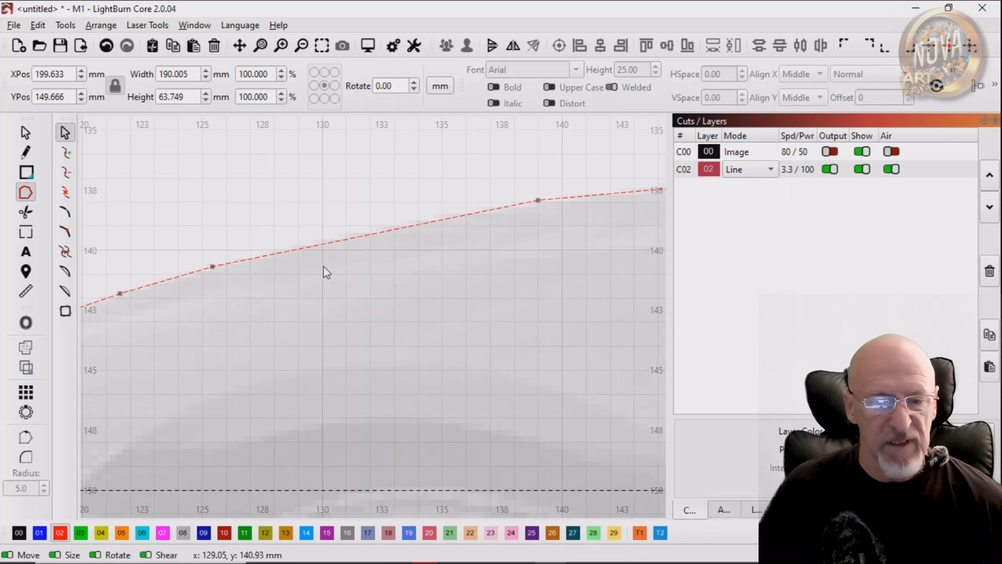
pyautogui.press('i')
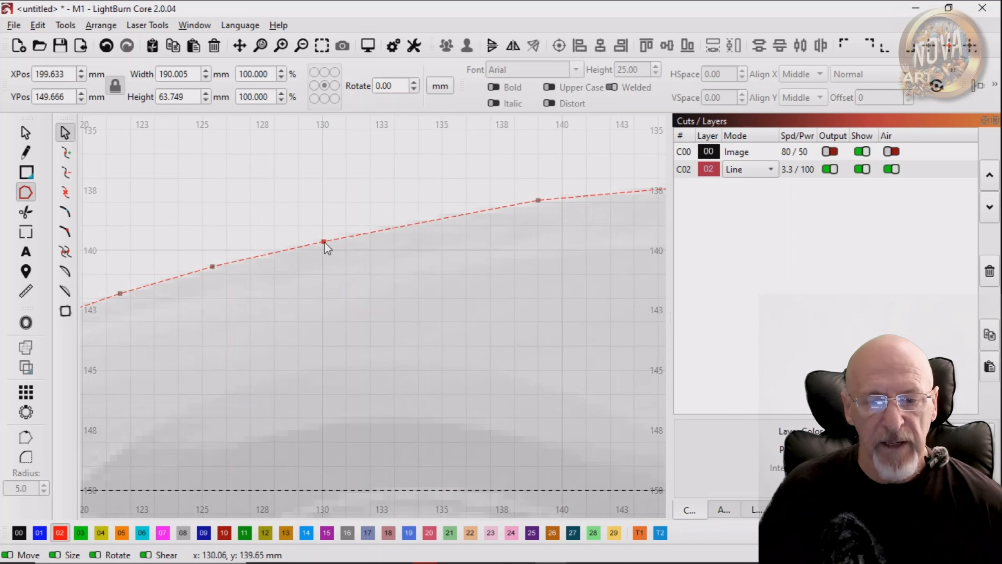
pyautogui.press('i')
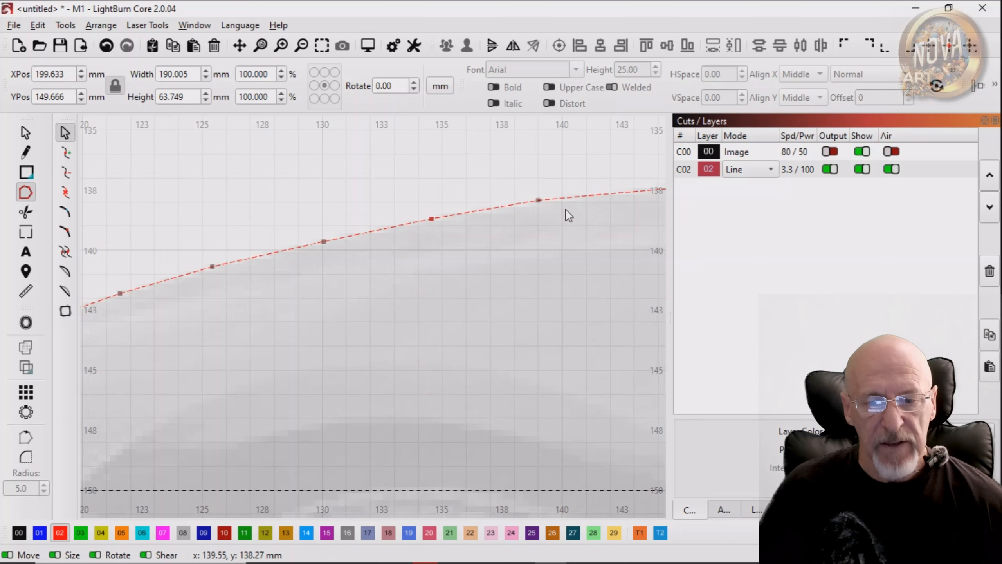
pyautogui.moveTo(568, 216); pyautogui.dragTo(390, 254)
pyautogui.press('i')
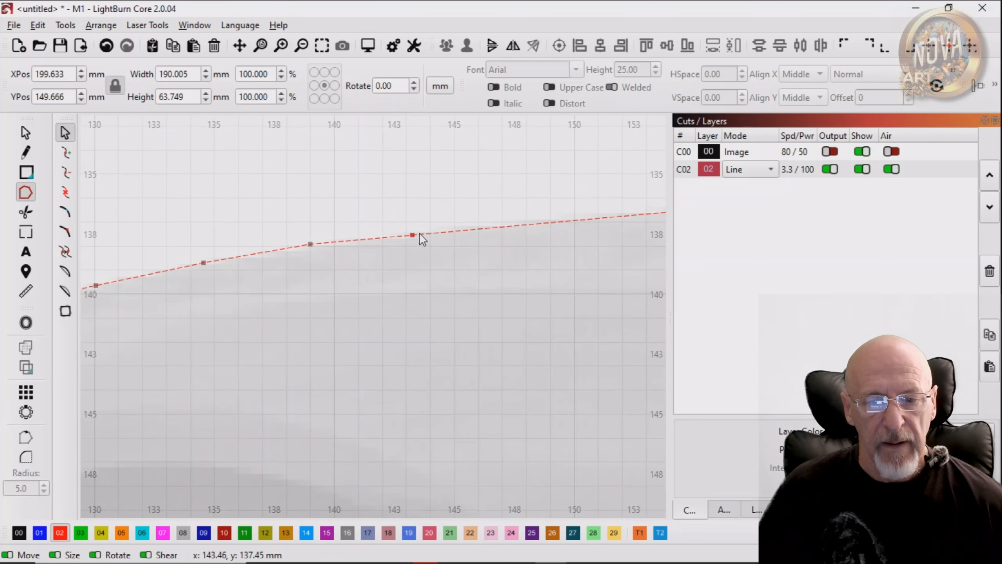
pyautogui.press('i')
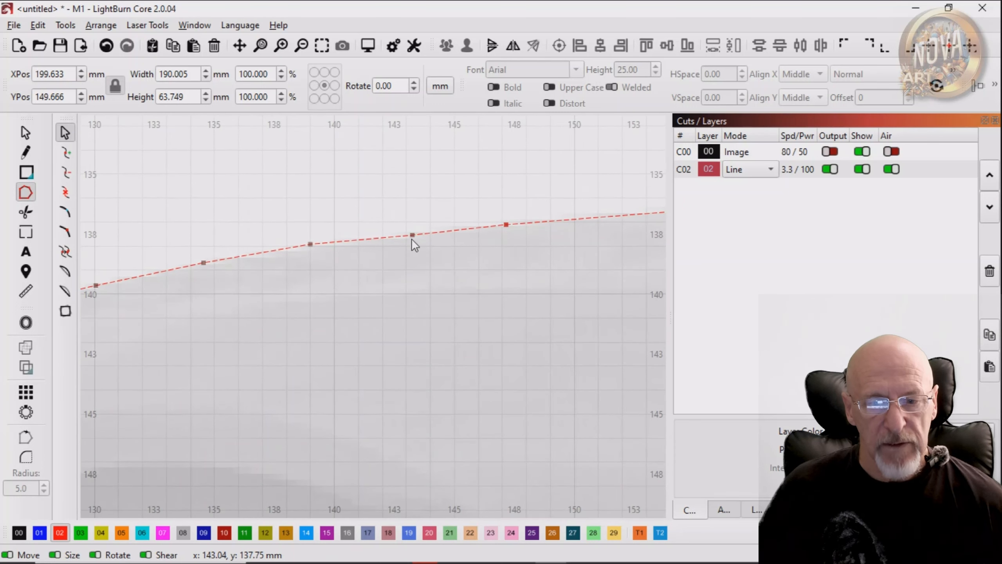
pyautogui.moveTo(415, 234); pyautogui.dragTo(406, 229)
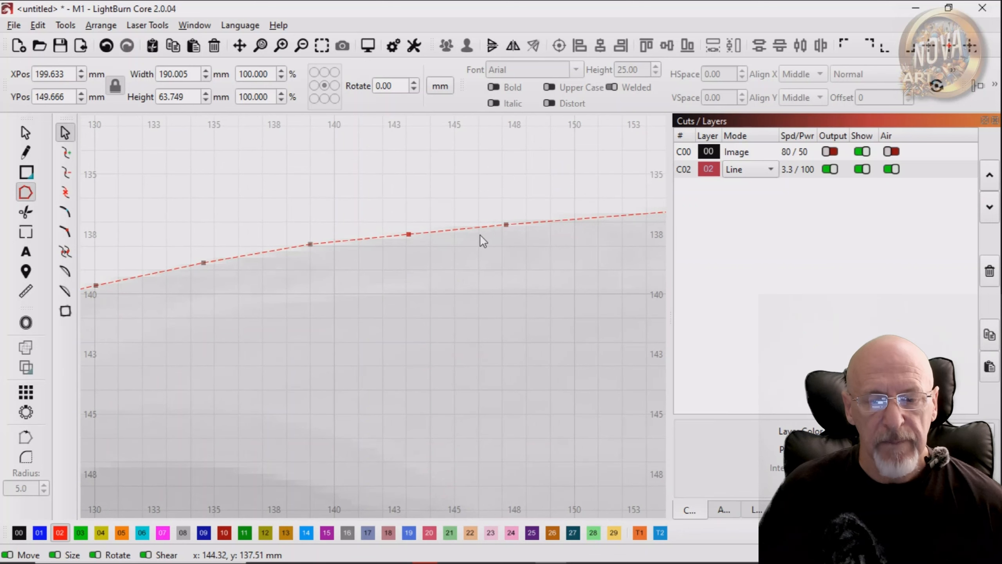
# - Refine the outline along the rear of the bonnet up to the base of the windscreen
pyautogui.scroll(-1, 592, 226)
pyautogui.moveTo(571, 233); pyautogui.dragTo(292, 285)
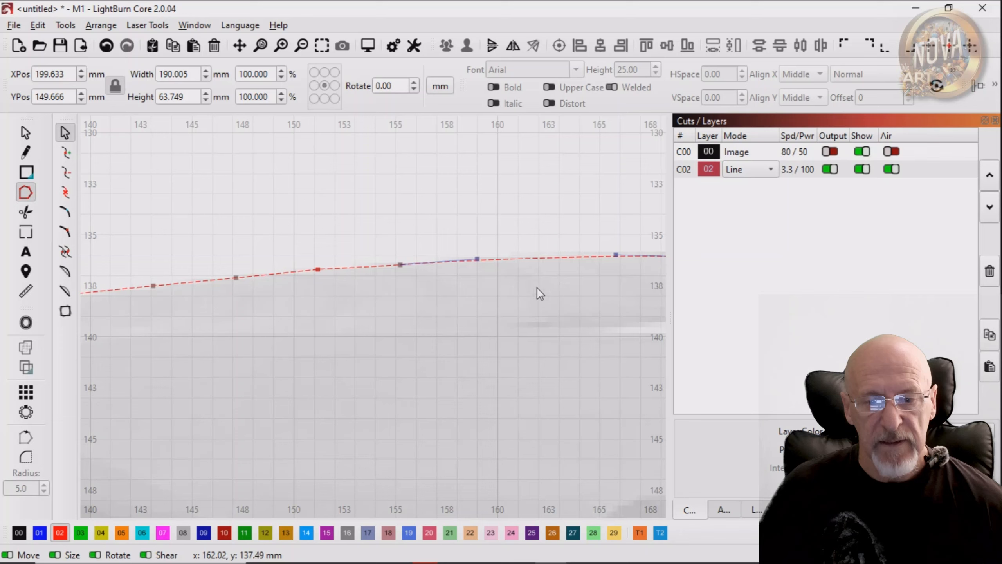
pyautogui.moveTo(517, 295); pyautogui.dragTo(290, 312)
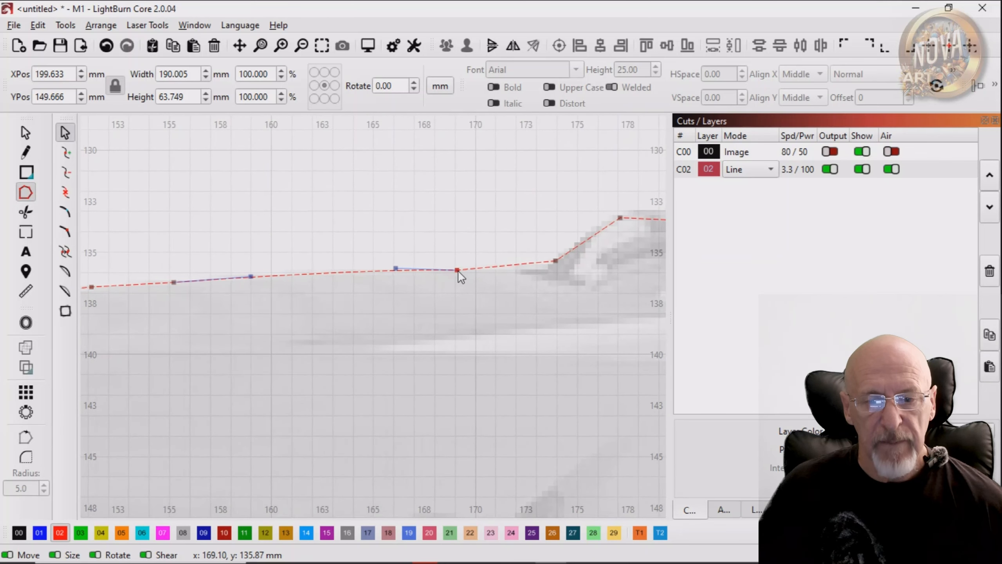
pyautogui.moveTo(556, 261); pyautogui.dragTo(541, 269)
# - Adjust the outline's nodes up the windscreen frame and down its rear side
pyautogui.moveTo(621, 218); pyautogui.dragTo(328, 308)
pyautogui.moveTo(502, 218); pyautogui.dragTo(517, 208)
pyautogui.moveTo(616, 166); pyautogui.dragTo(321, 255)
pyautogui.moveTo(428, 314); pyautogui.dragTo(420, 317)
pyautogui.moveTo(418, 354); pyautogui.dragTo(416, 359)
# - Fit the outline's nodes more closely to the seats and headrests behind the door
pyautogui.moveTo(363, 453); pyautogui.dragTo(469, 296)
pyautogui.scroll(-1, 390, 434)
pyautogui.moveTo(582, 430); pyautogui.dragTo(123, 441)
pyautogui.moveTo(512, 238); pyautogui.dragTo(507, 242)
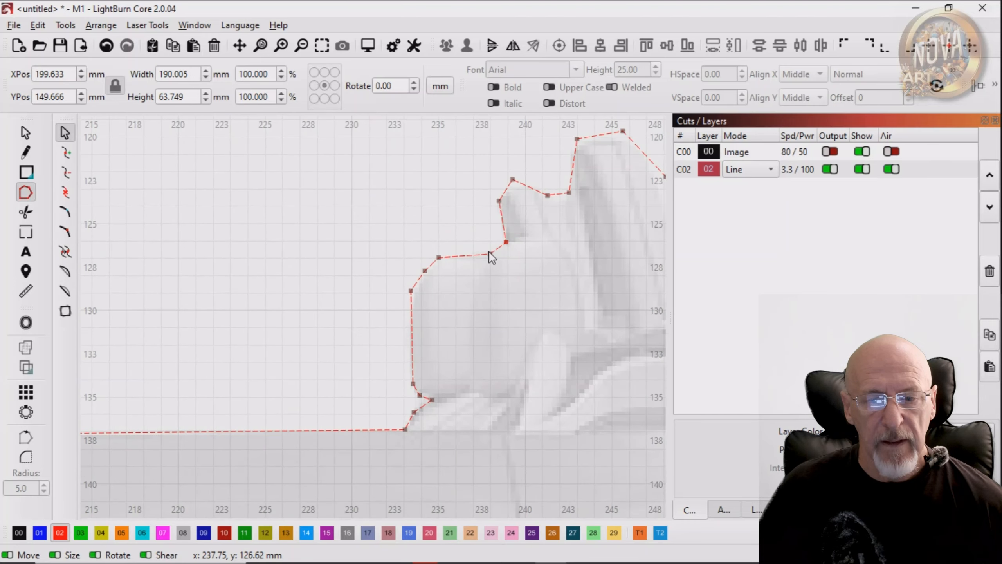
pyautogui.scroll(3, 649, 160)
pyautogui.moveTo(650, 159); pyautogui.dragTo(580, 199)
# - Lower the outline's tip at the aerial and refine the boot lid section beside its base
pyautogui.moveTo(647, 340); pyautogui.dragTo(166, 312)
pyautogui.scroll(-1, 394, 300)
pyautogui.moveTo(389, 194); pyautogui.dragTo(394, 206)
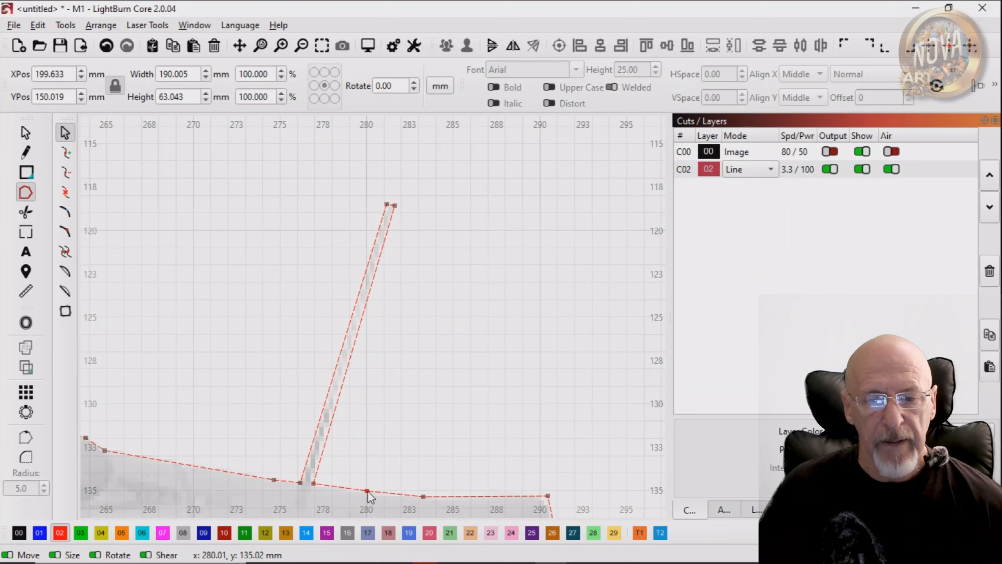
# - Adjust the outline's nodes outward along the car's tail to match the rear bodywork
pyautogui.scroll(-1, 513, 395)
pyautogui.moveTo(552, 454); pyautogui.dragTo(449, 138)
pyautogui.moveTo(496, 325); pyautogui.dragTo(503, 328)
pyautogui.moveTo(497, 365); pyautogui.dragTo(503, 367)
# - Refine the outline below the rear bumper and around the bottom of the rear tyre
pyautogui.scroll(-1, 477, 450)
pyautogui.moveTo(470, 454); pyautogui.dragTo(487, 317)
pyautogui.moveTo(405, 413); pyautogui.dragTo(415, 407)
pyautogui.scroll(-1, 351, 407)
pyautogui.moveTo(266, 404); pyautogui.dragTo(259, 408)
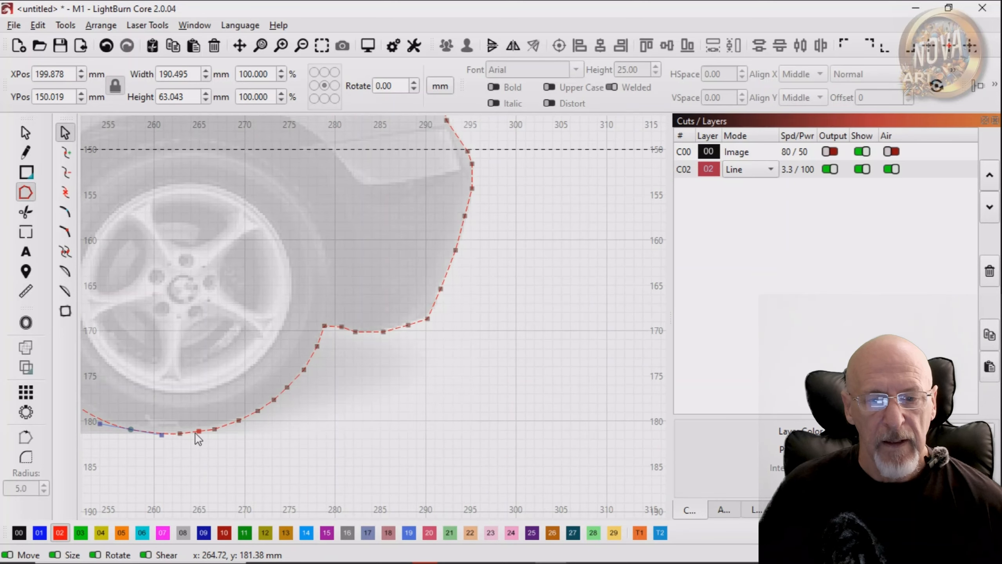
# - Adjust the outline's nodes around the front wheel, briefly switching the image layer's output on to compare with the photo
pyautogui.scroll(-3, 197, 435)
pyautogui.moveTo(178, 395); pyautogui.dragTo(468, 365)
pyautogui.moveTo(158, 434); pyautogui.dragTo(640, 377)
pyautogui.click(830, 152)
pyautogui.click(831, 151)
pyautogui.scroll(3, 306, 339)
pyautogui.moveTo(264, 335); pyautogui.dragTo(268, 329)
pyautogui.moveTo(257, 395); pyautogui.dragTo(444, 409)
pyautogui.moveTo(237, 288); pyautogui.dragTo(243, 279)
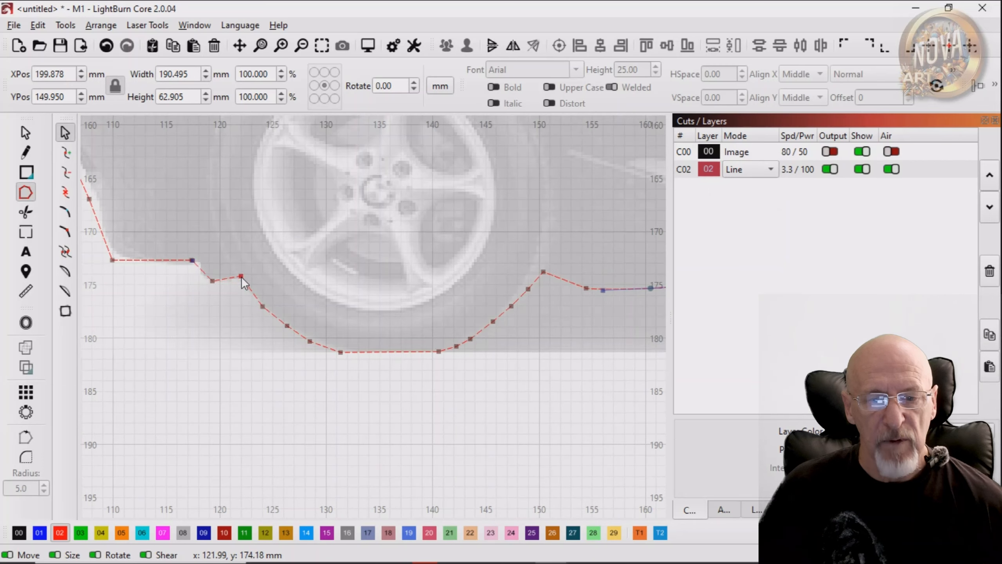
# - Check the outline from the front bumper across the whole car and turn the image layer's output back on
pyautogui.moveTo(158, 316); pyautogui.dragTo(251, 330)
pyautogui.scroll(-6, 185, 216)
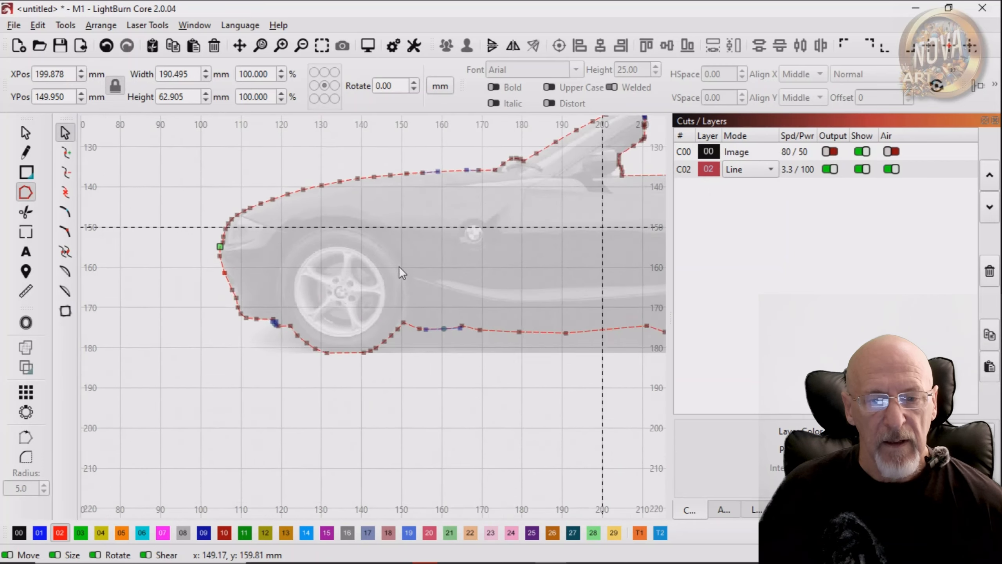
pyautogui.moveTo(475, 252); pyautogui.dragTo(347, 262)
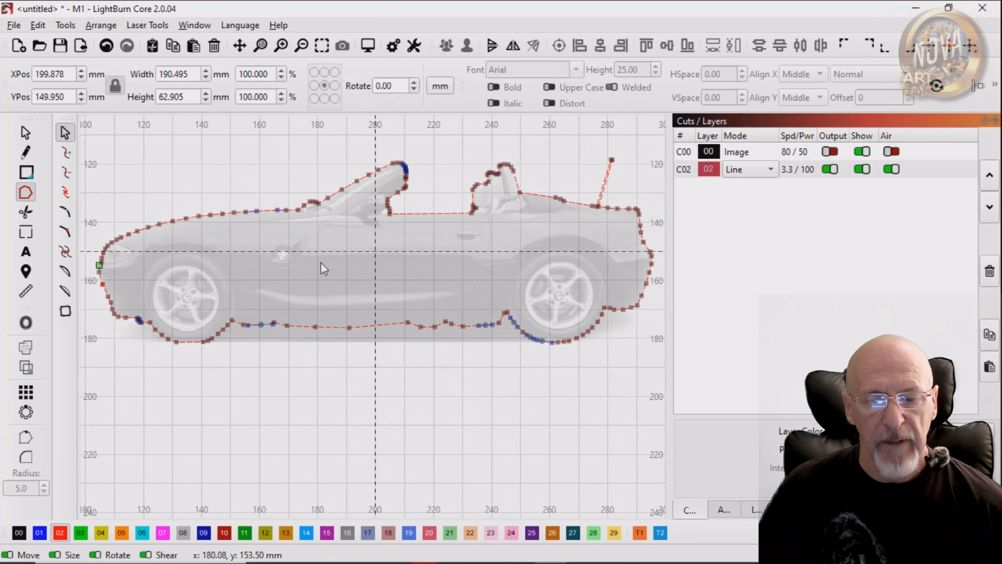
pyautogui.click(831, 153)
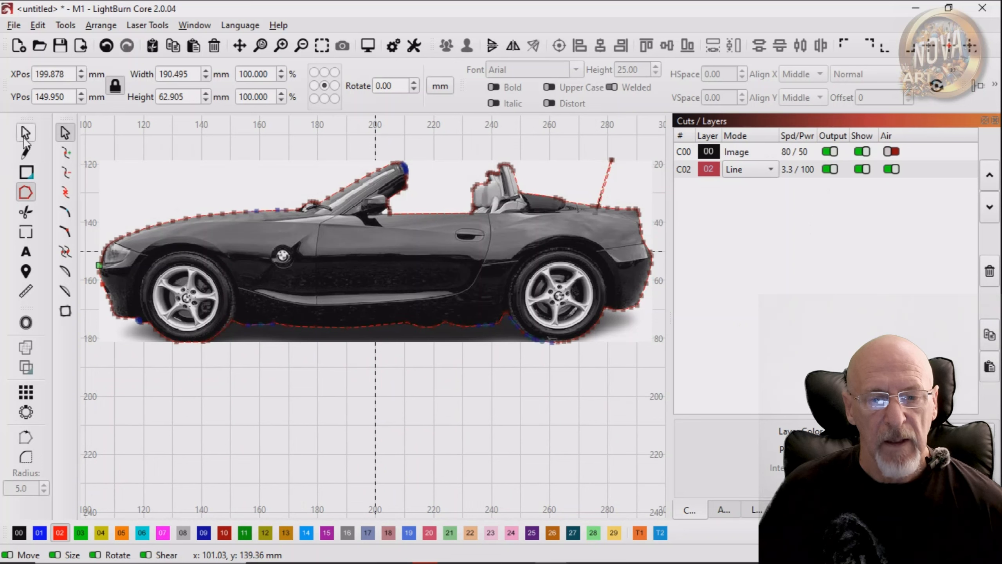
# - Leave node editing, select both the photo and the outline, and crop the image to the outline
pyautogui.click(24, 135)
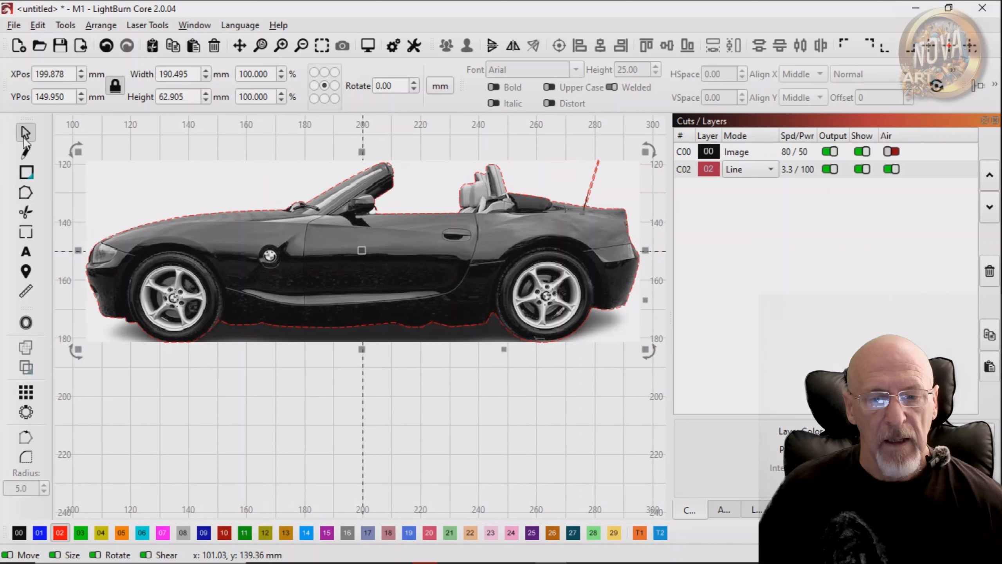
pyautogui.click(258, 340)
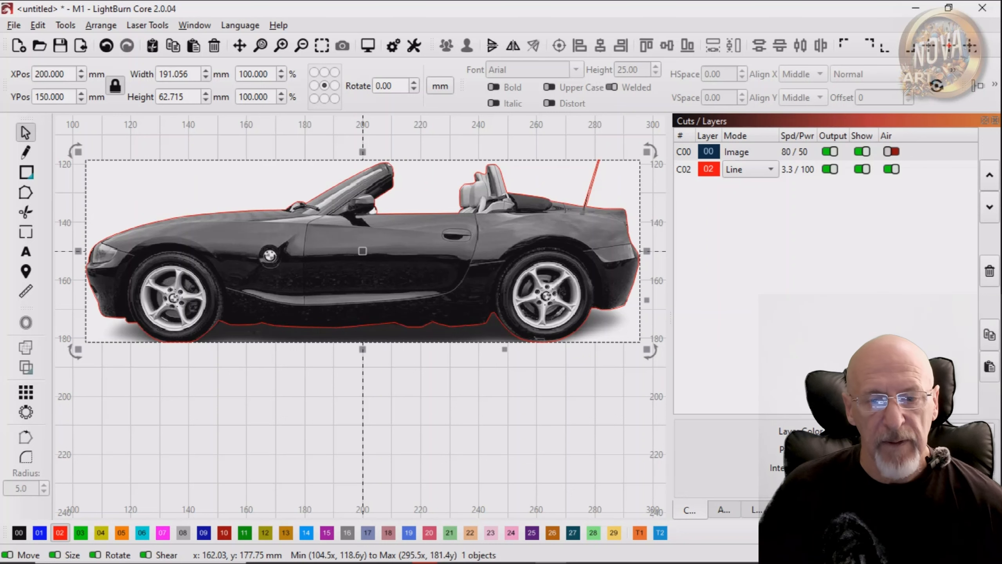
pyautogui.scroll(3, 248, 337)
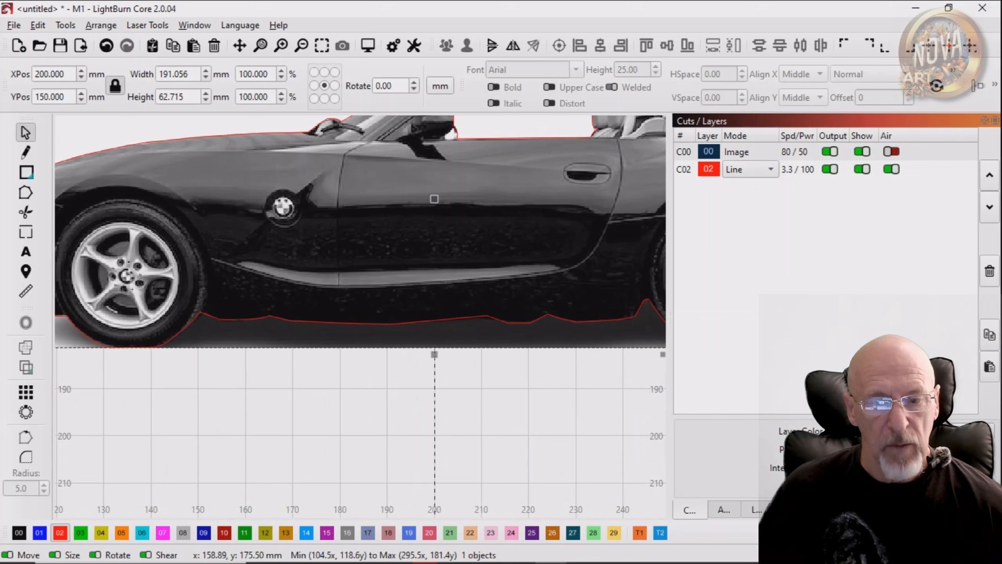
pyautogui.hotkey('ctrl', 'a')
pyautogui.scroll(-2, 247, 372)
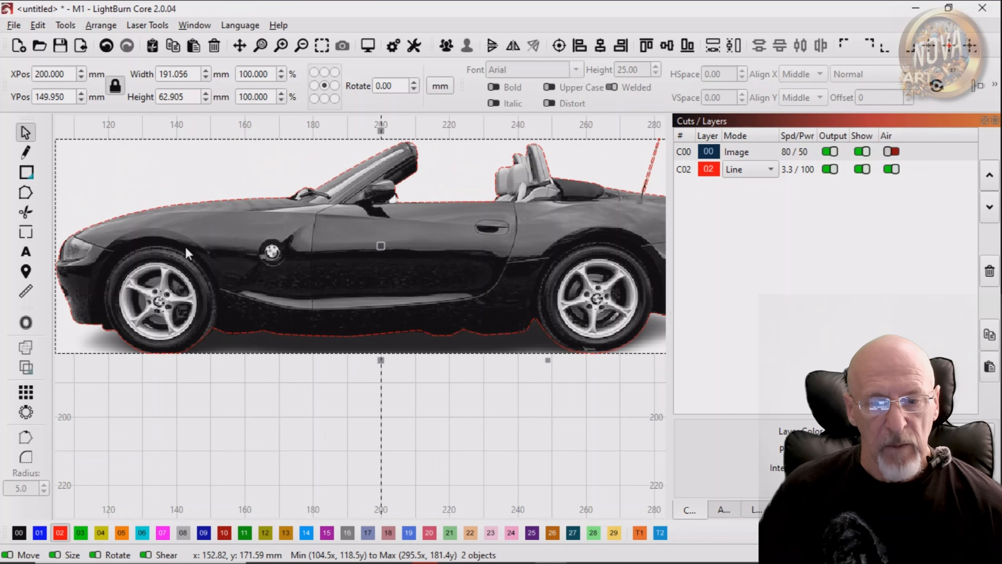
pyautogui.click(64, 27)
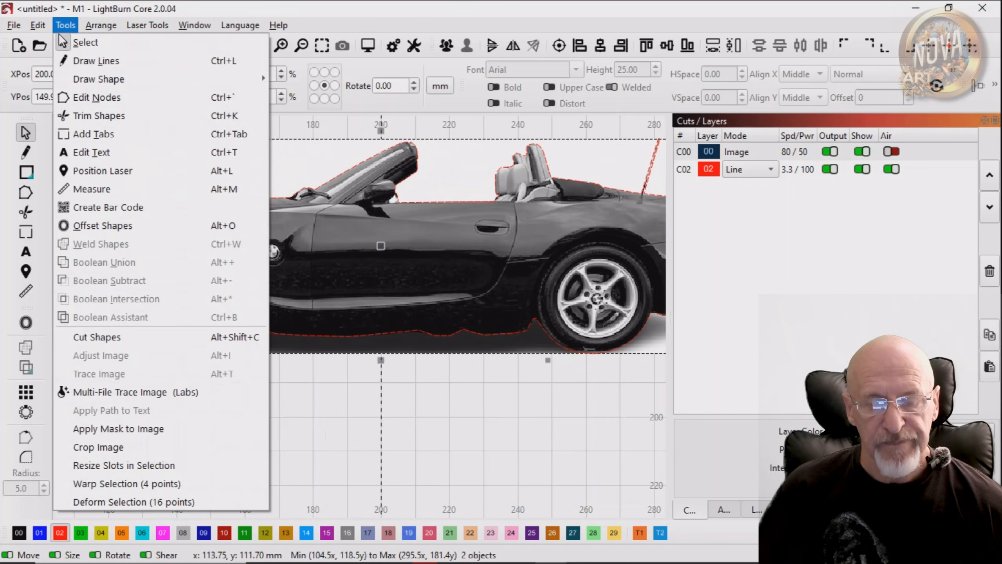
pyautogui.click(130, 450)
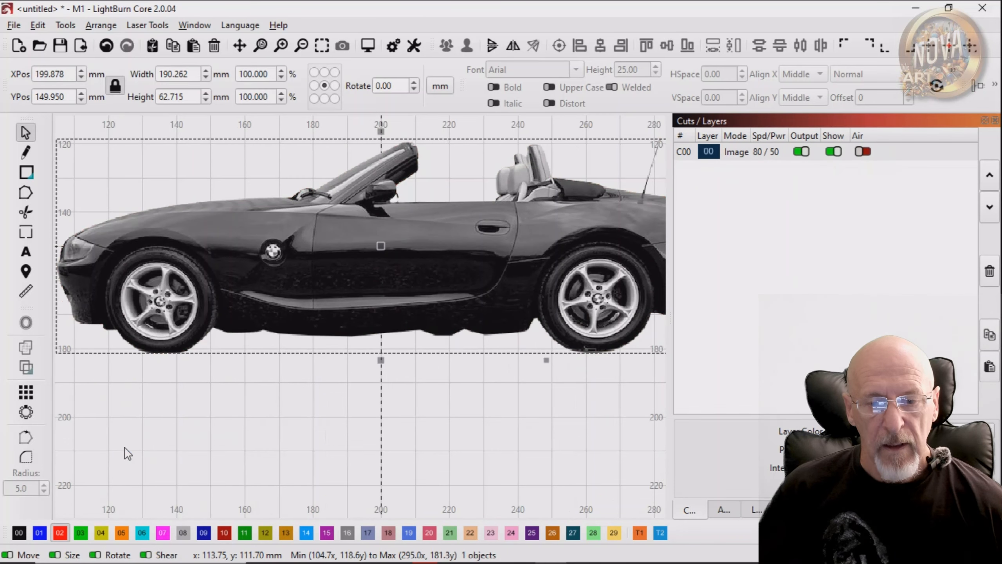
# - Inspect the cropped car without its selection frame and shift it slightly on the canvas
pyautogui.scroll(-2, 391, 402)
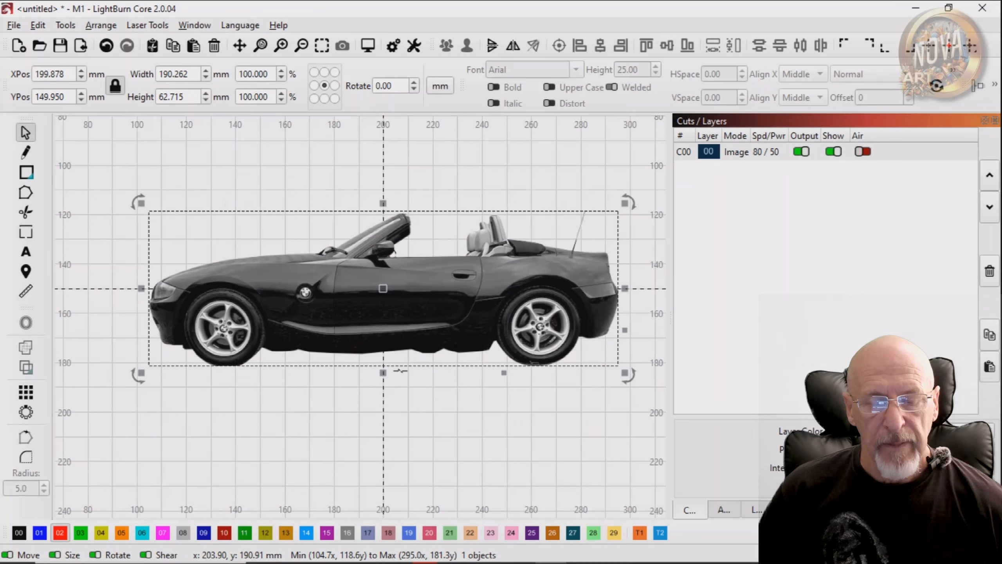
pyautogui.click(151, 167)
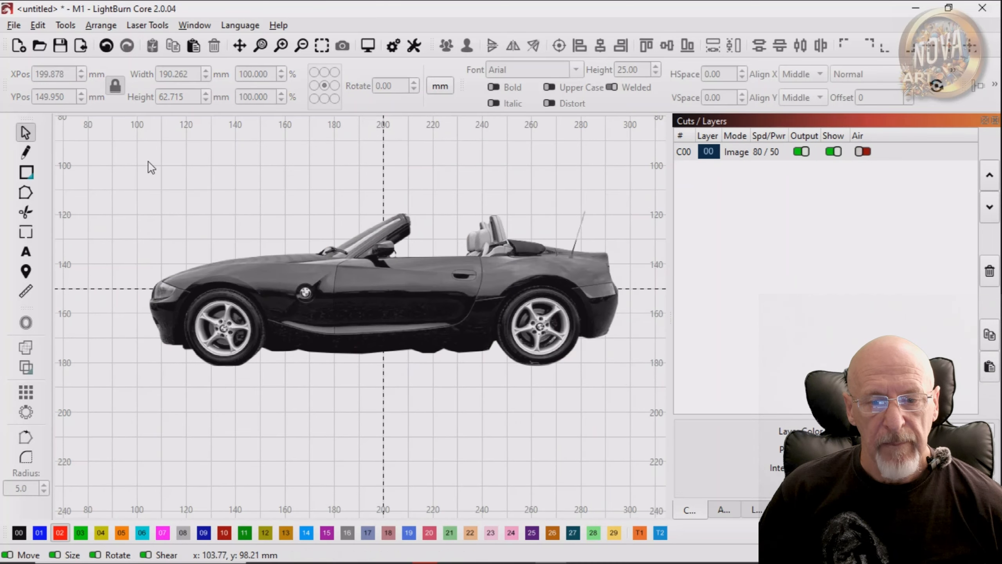
pyautogui.click(380, 288)
pyautogui.moveTo(380, 288)
pyautogui.mouseDown()
pyautogui.moveTo(396, 280)
pyautogui.moveTo(381, 285)
pyautogui.mouseUp()
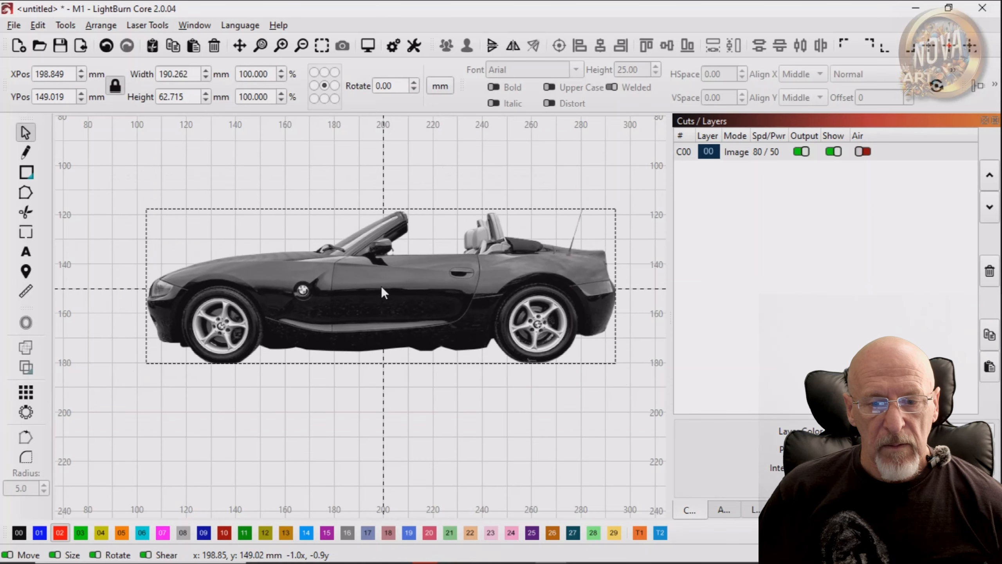
pyautogui.click(442, 418)
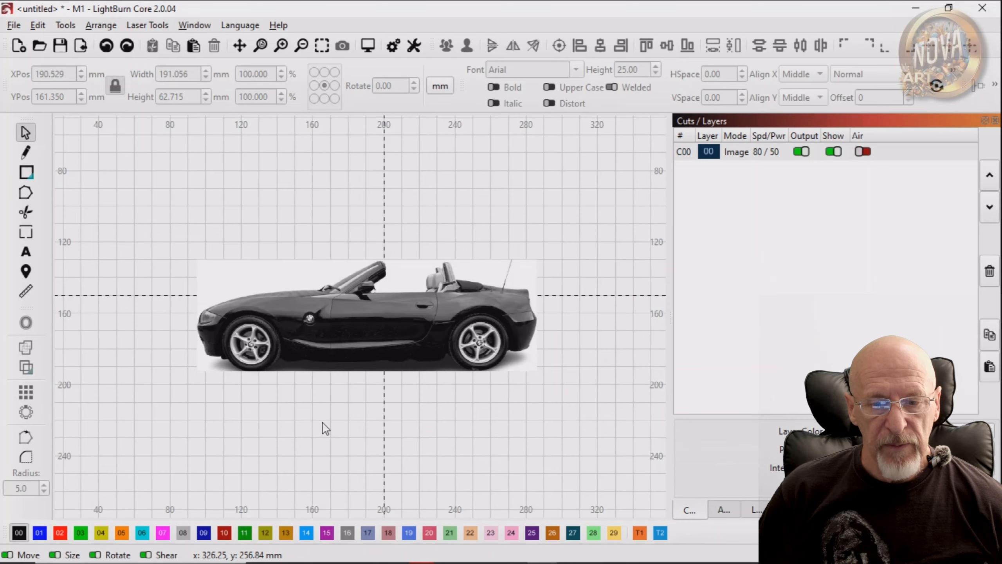
# - Set up an image trace of the uncropped car photo with Trace Transparency on, Delete Image After Trace off and threshold 252
pyautogui.scroll(2, 365, 325)
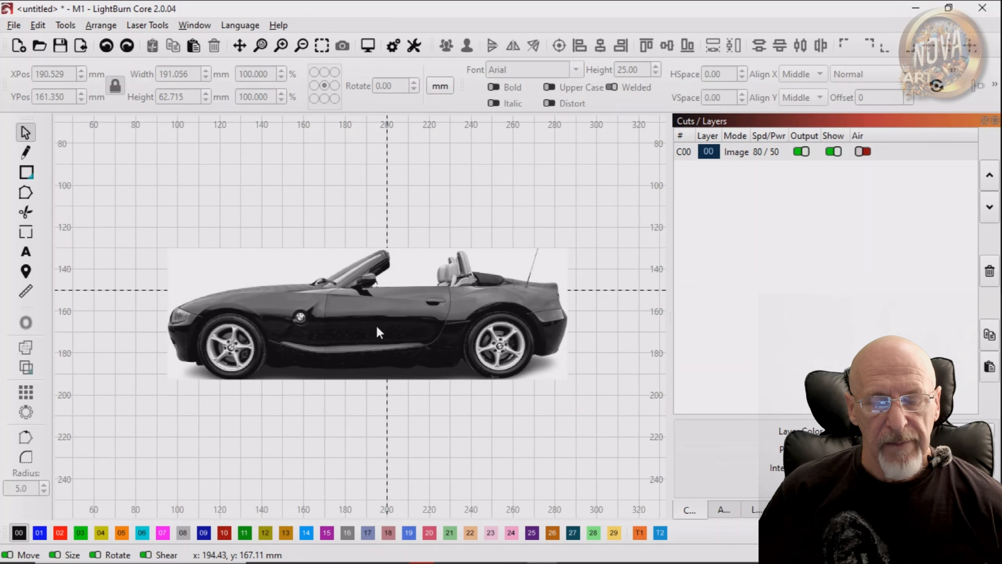
pyautogui.click(375, 326)
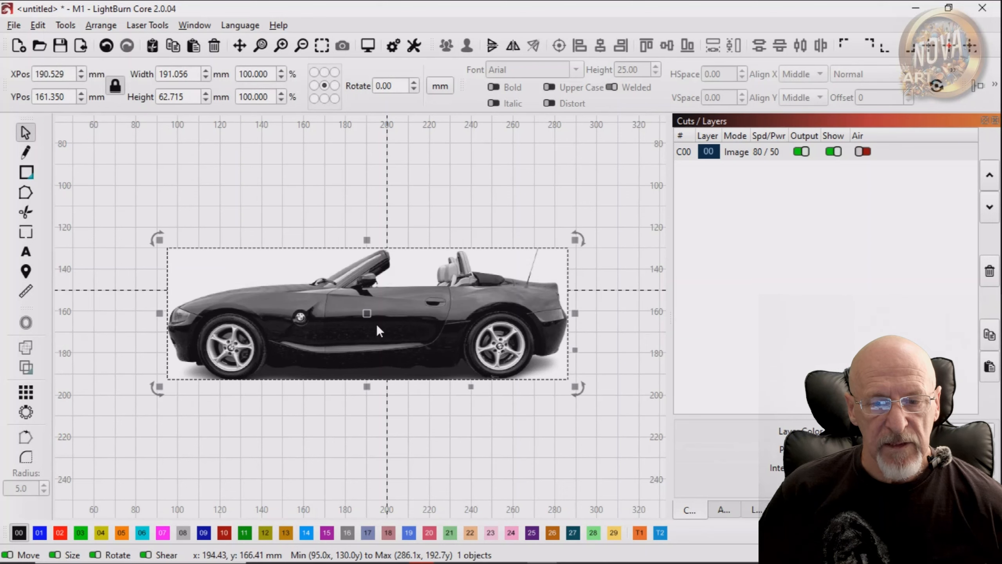
pyautogui.rightClick(376, 325)
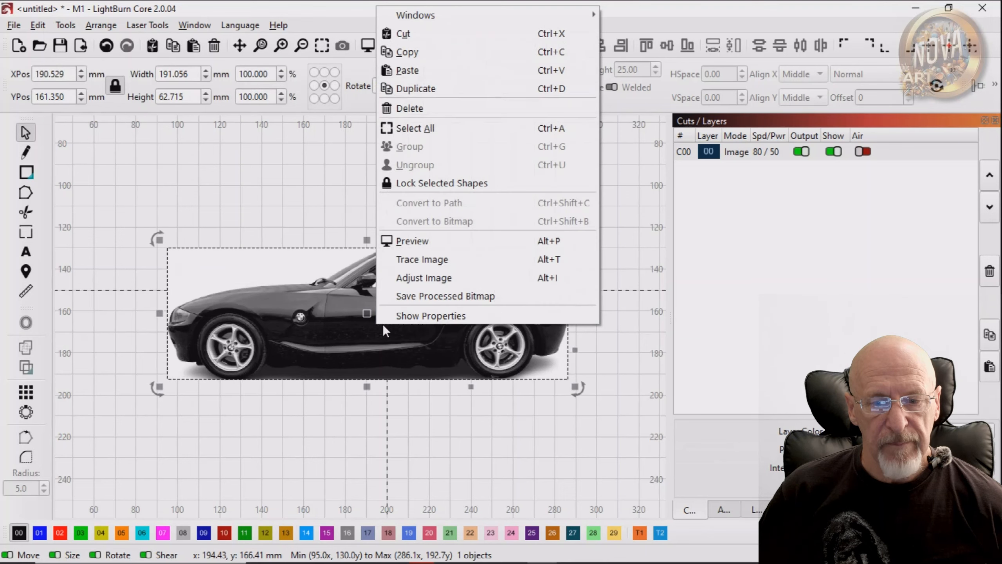
pyautogui.click(446, 259)
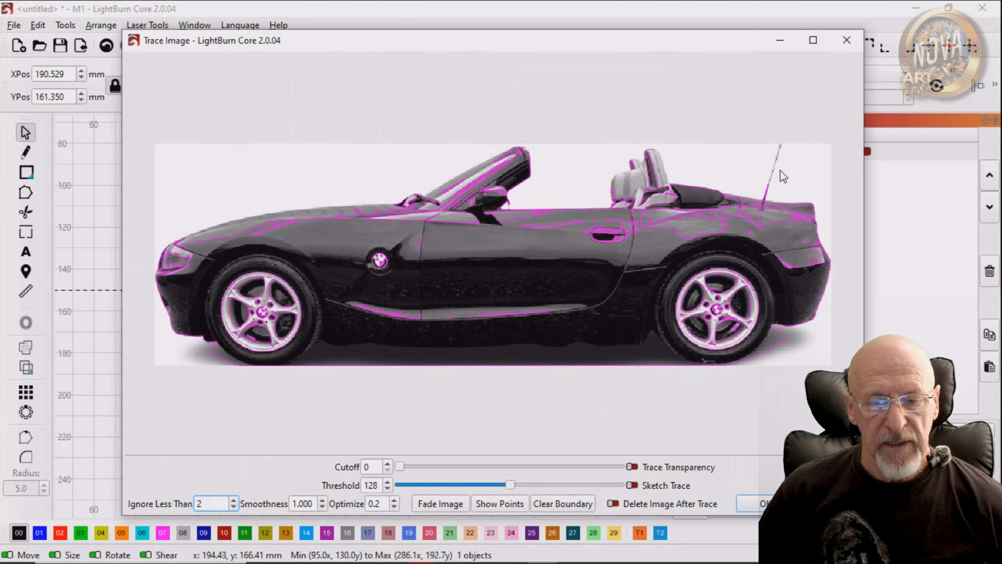
pyautogui.click(637, 468)
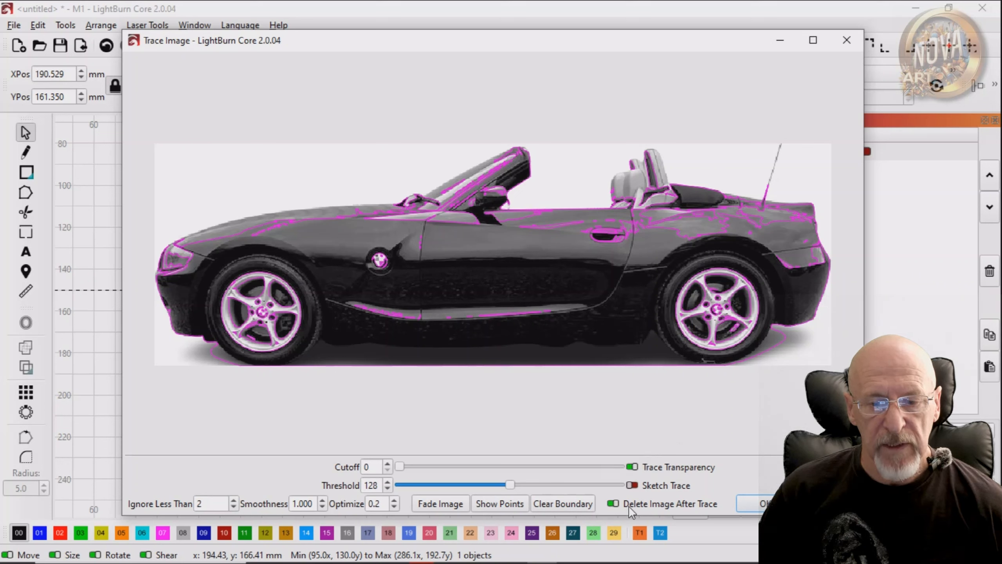
pyautogui.click(614, 504)
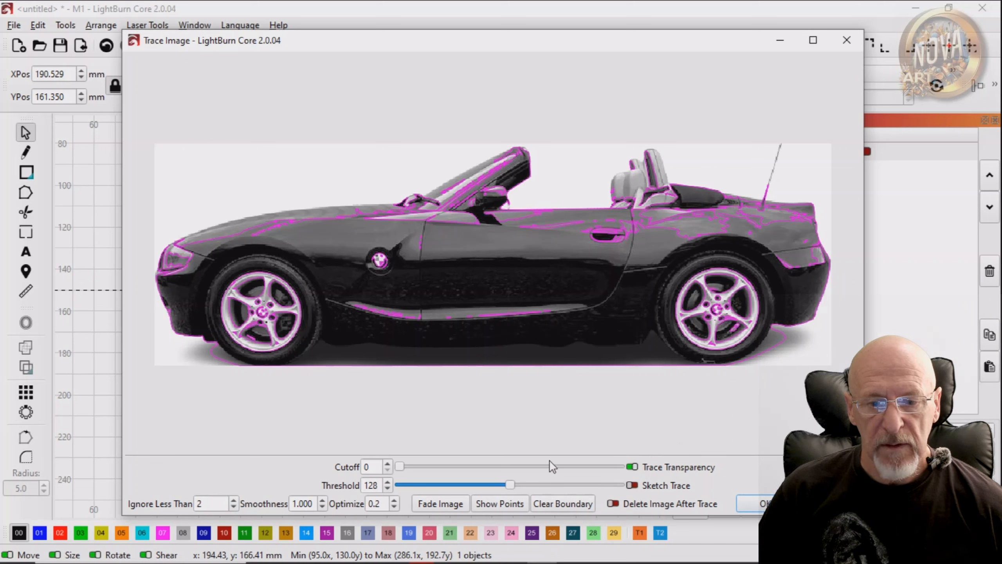
pyautogui.moveTo(511, 486)
pyautogui.mouseDown()
pyautogui.moveTo(593, 479)
pyautogui.moveTo(621, 489)
pyautogui.mouseUp()
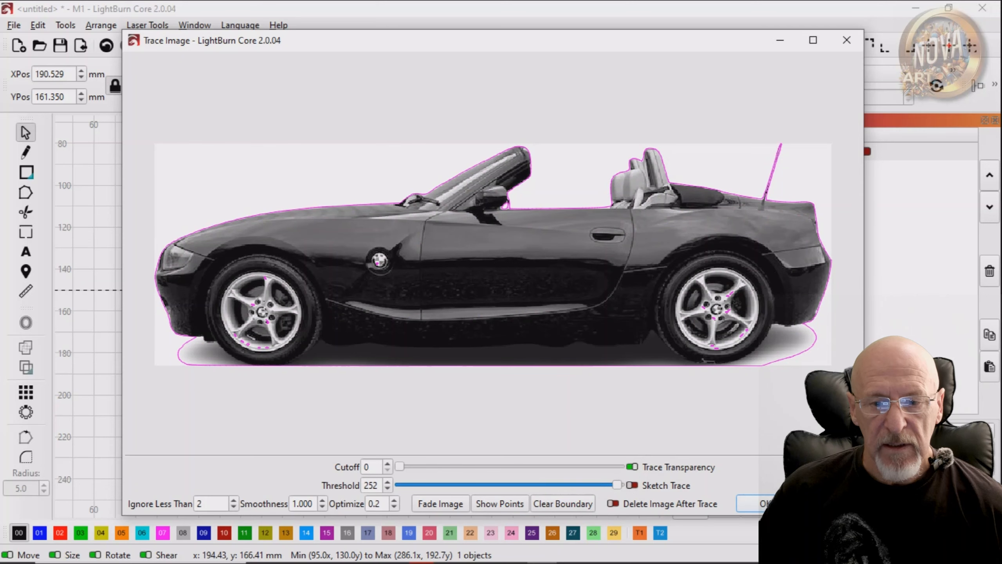
# - Generate the trace with the current settings and assign the traced shapes to the red layer 02
pyautogui.click(769, 504)
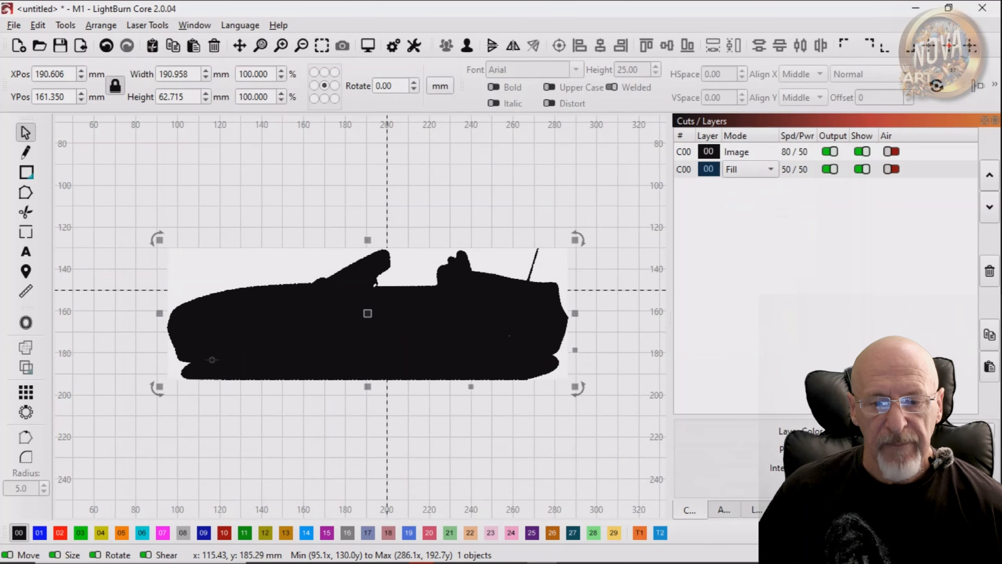
pyautogui.click(62, 533)
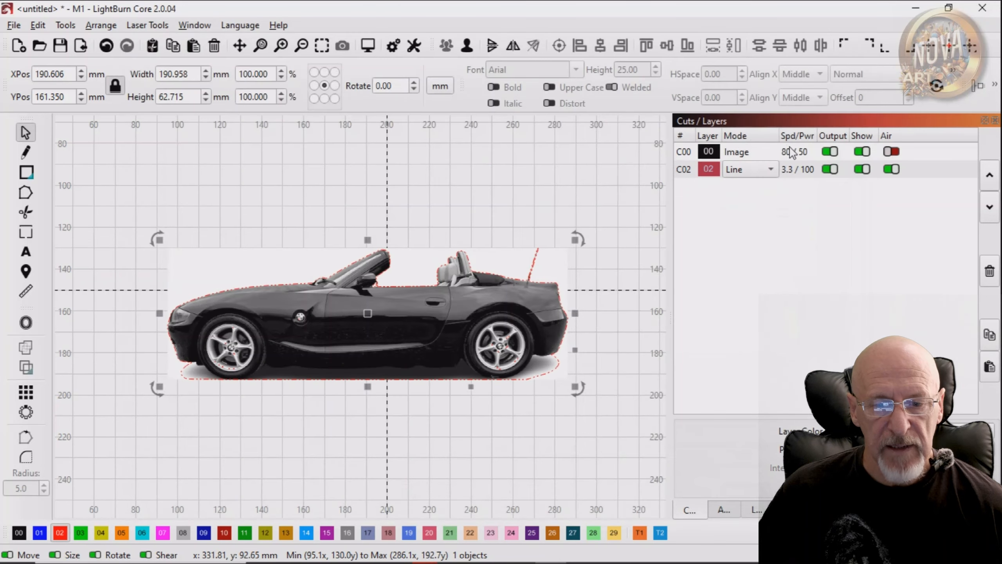
# - Turn off output and visibility for the image layer and deselect the trace to view it alone
pyautogui.click(830, 153)
pyautogui.click(862, 152)
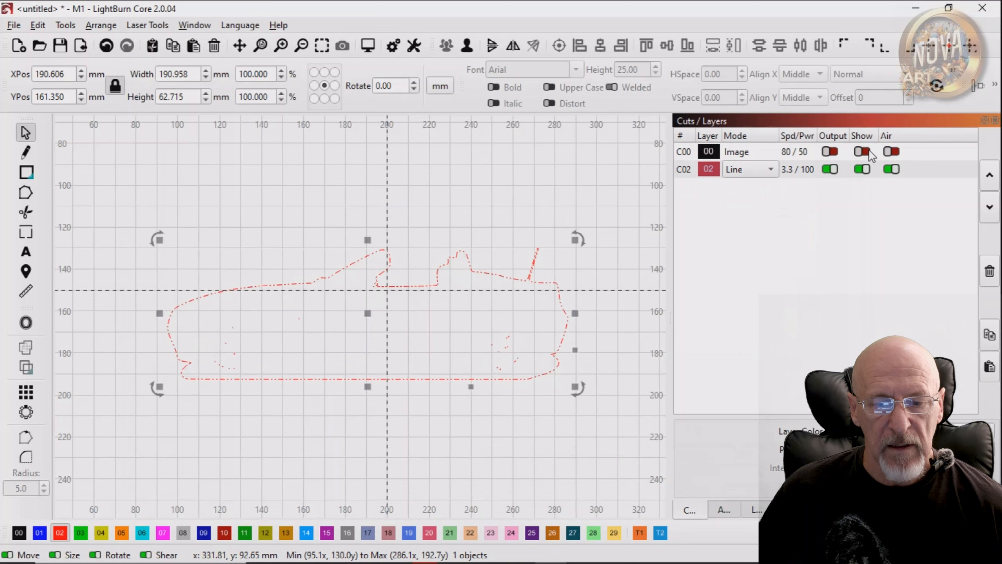
pyautogui.click(430, 196)
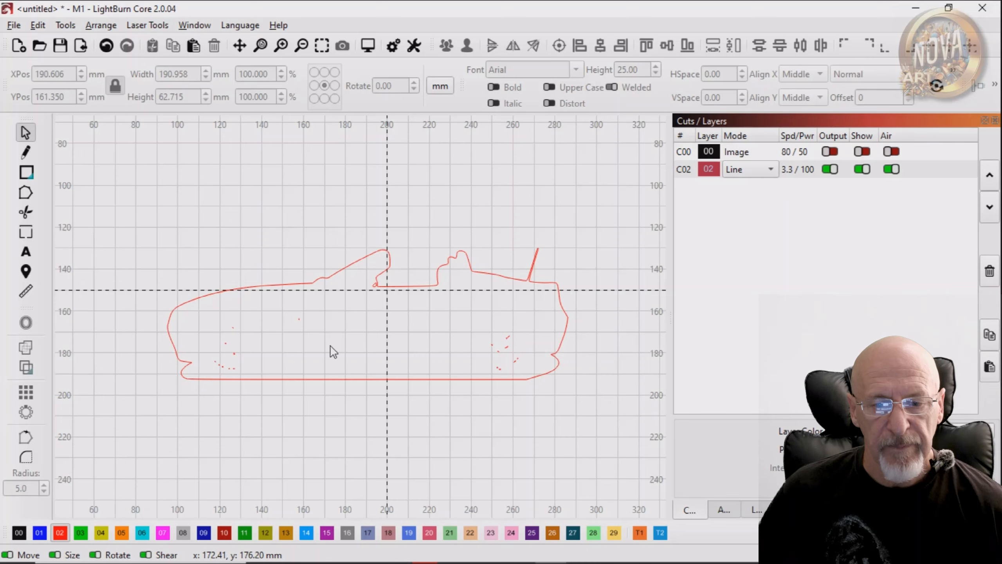
# - Ungroup the traced shapes and delete the stray fragments around the front wheel and door badge area
pyautogui.scroll(2, 331, 346)
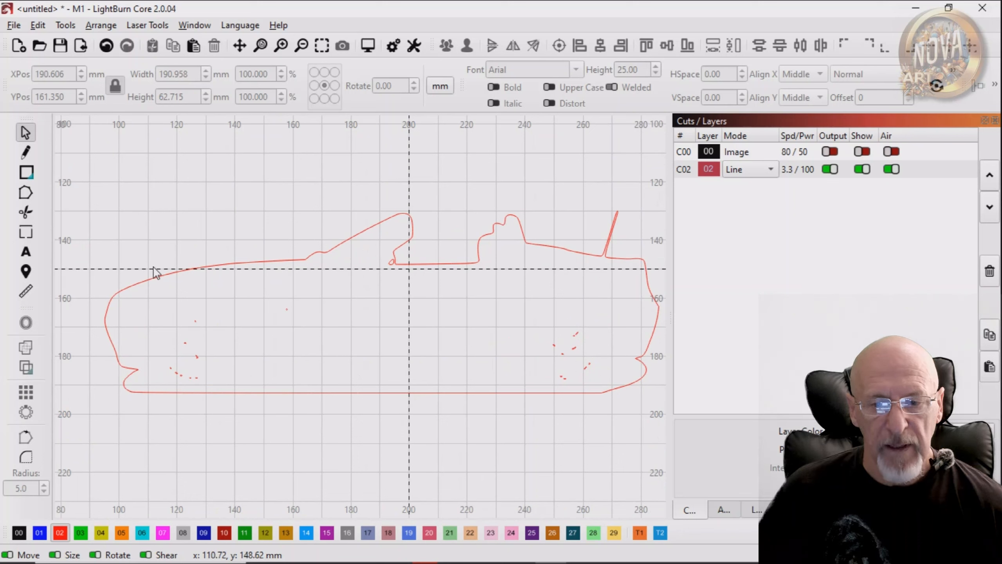
pyautogui.click(163, 274)
pyautogui.rightClick(163, 275)
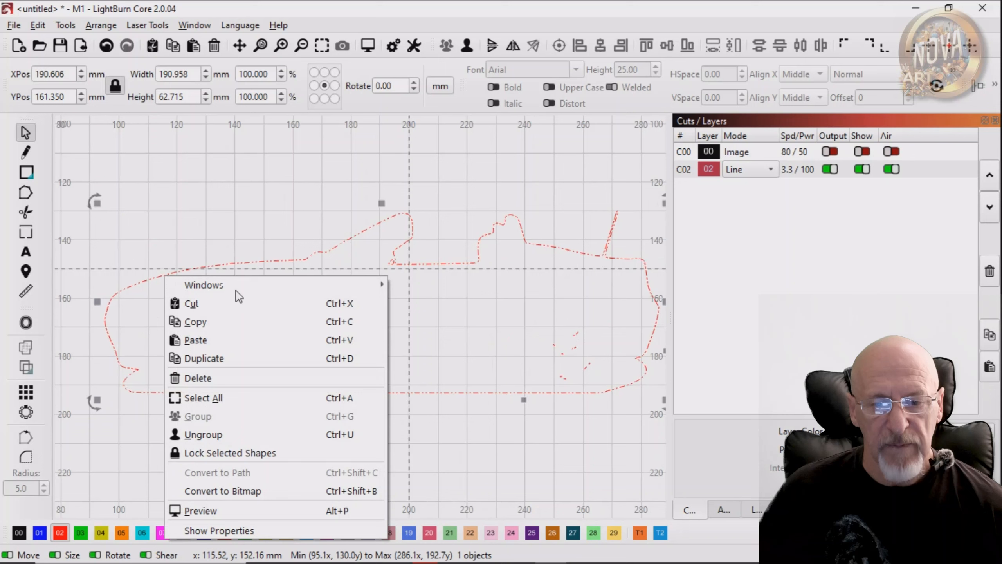
pyautogui.click(227, 435)
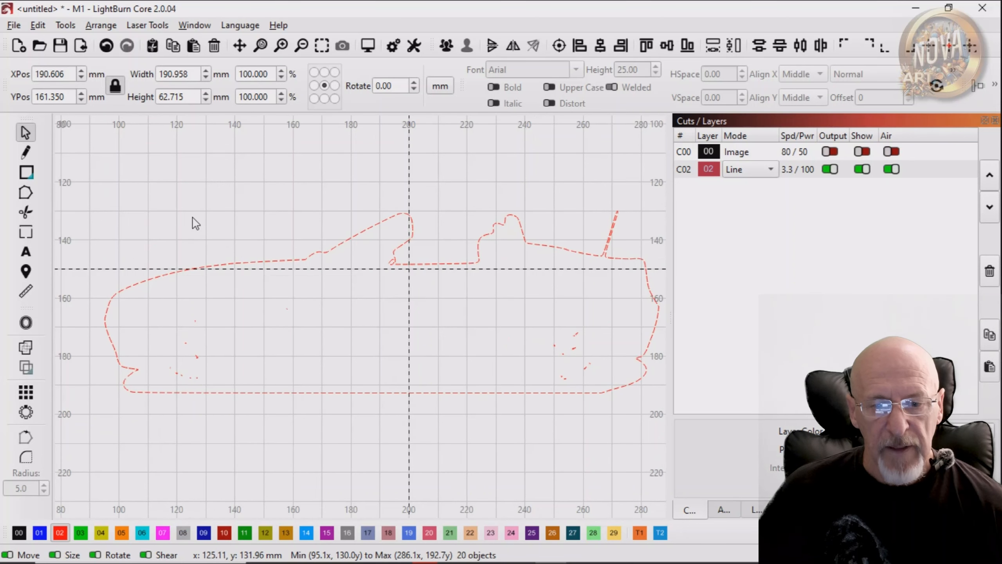
pyautogui.moveTo(142, 228); pyautogui.dragTo(314, 425)
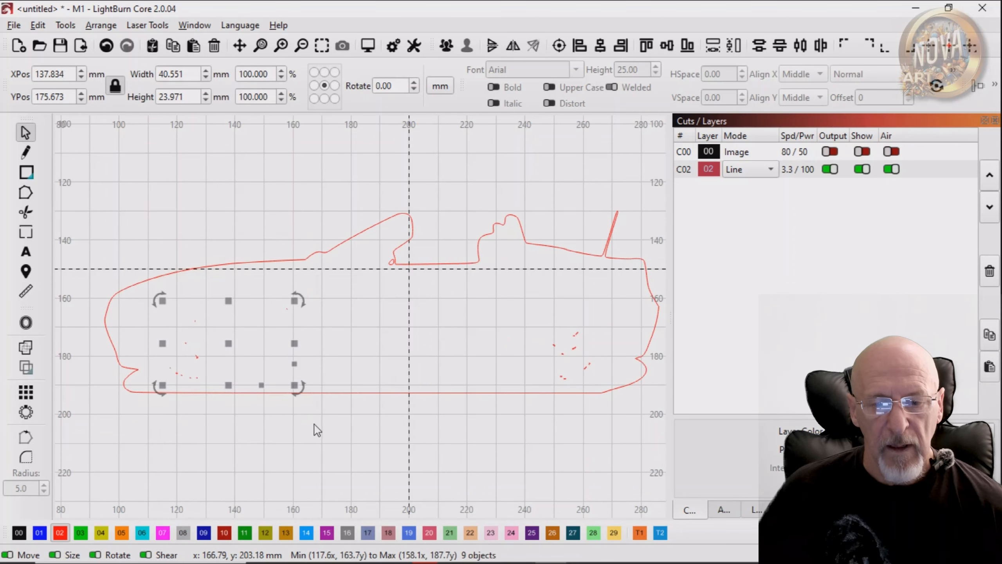
pyautogui.press('Delete')
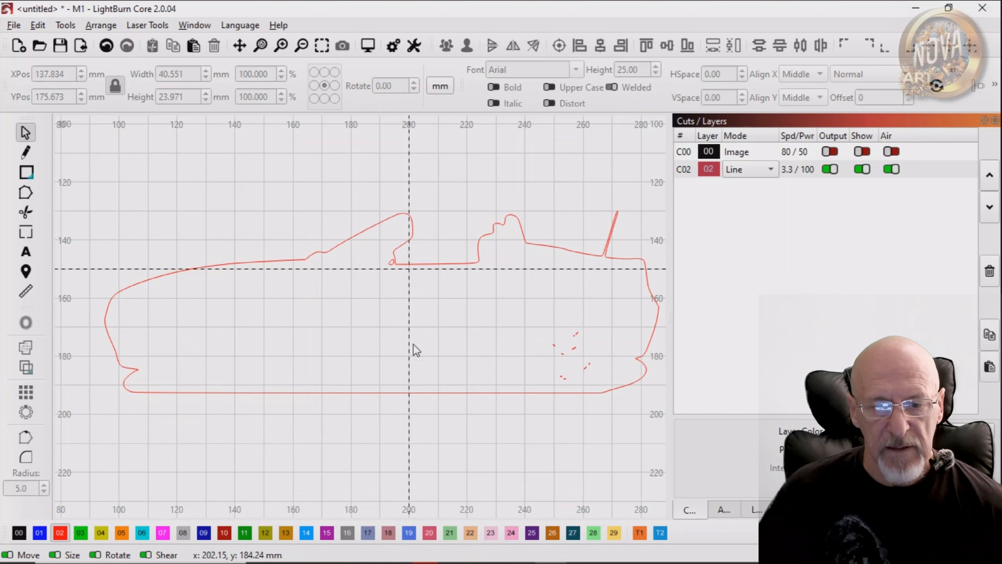
# - Delete the stray fragments at the rear wheel and the small loop beside the windshield base
pyautogui.moveTo(437, 300); pyautogui.dragTo(640, 423)
pyautogui.press('Delete')
pyautogui.moveTo(244, 176); pyautogui.dragTo(680, 291)
pyautogui.press('Delete')
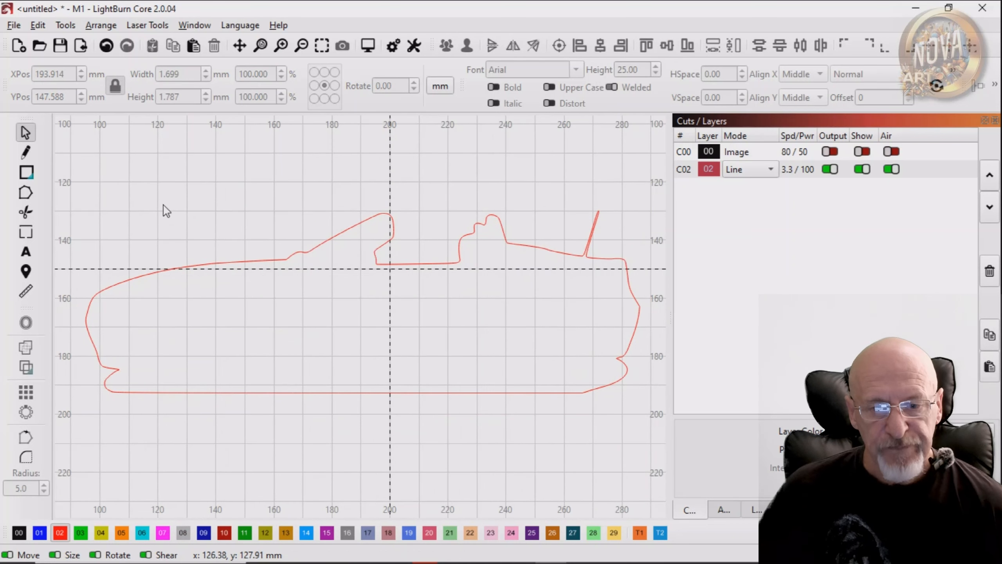
# - Check the front, middle and rear areas inside the car outline for leftover stray shapes
pyautogui.moveTo(140, 201); pyautogui.dragTo(288, 450)
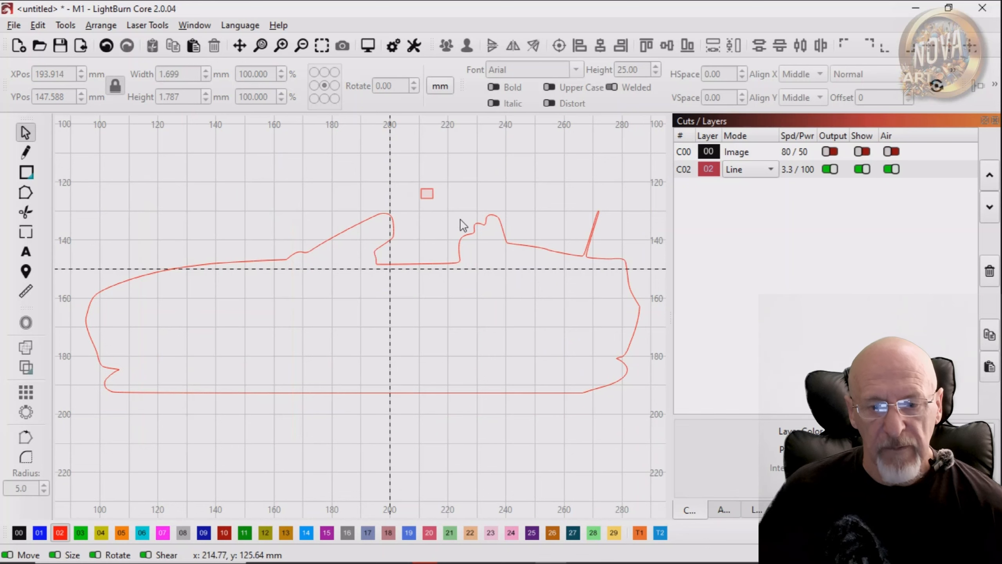
pyautogui.moveTo(463, 225); pyautogui.dragTo(666, 440)
pyautogui.moveTo(265, 455); pyautogui.dragTo(581, 429)
pyautogui.moveTo(252, 220); pyautogui.dragTo(365, 422)
pyautogui.scroll(-1, 572, 424)
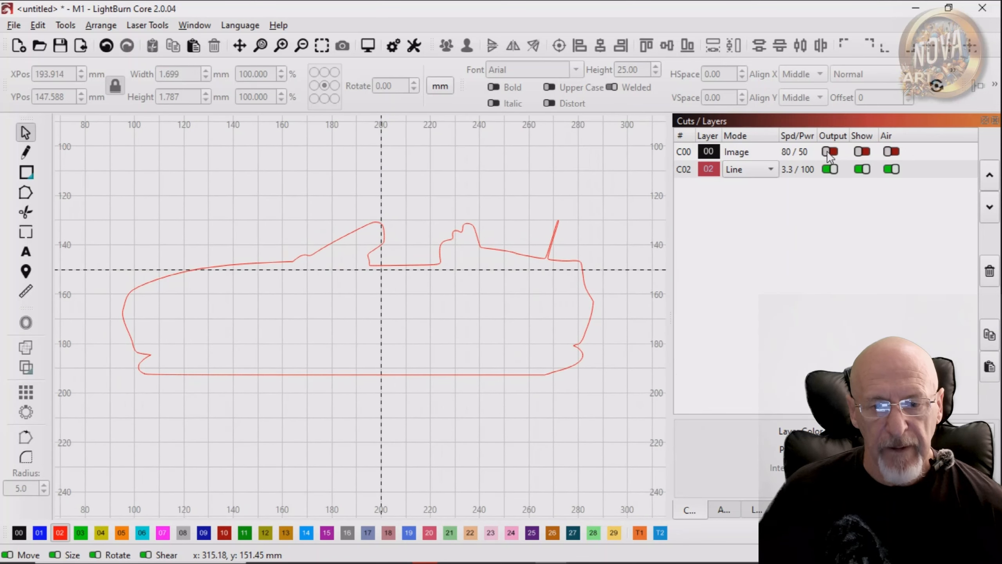
# - Turn the image layer's output and visibility back on, and crop the car photo to the traced outline
pyautogui.click(862, 153)
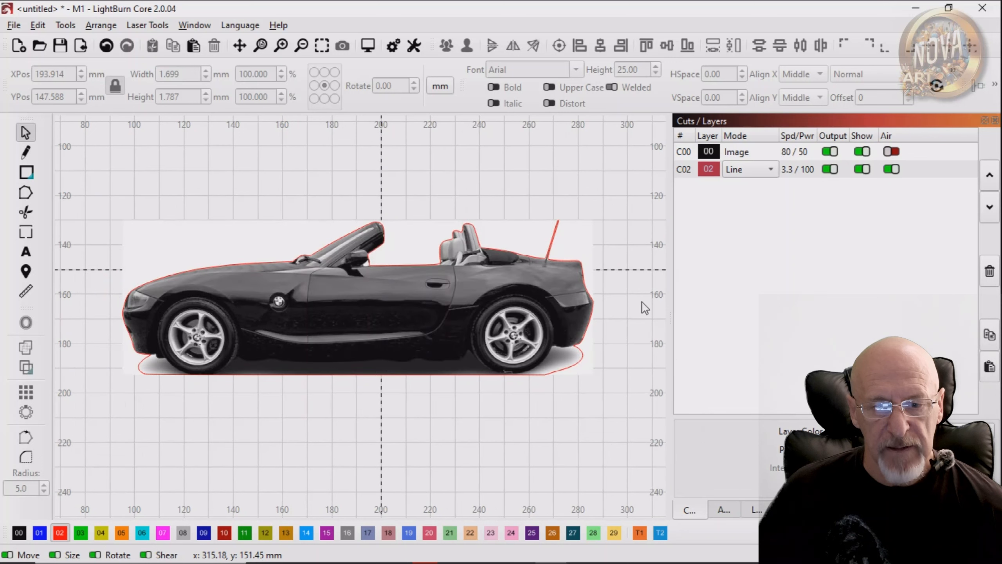
pyautogui.scroll(2, 494, 350)
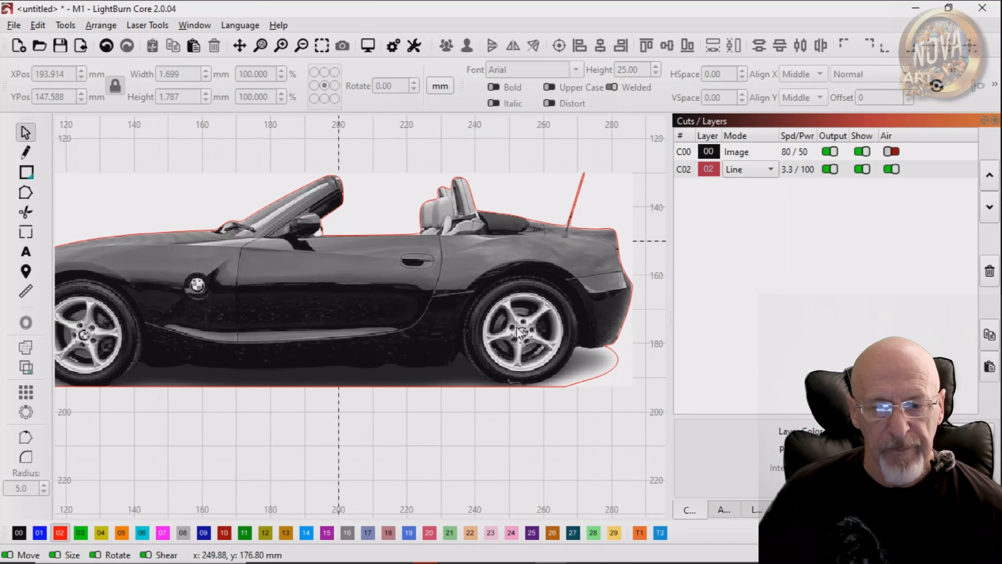
pyautogui.click(542, 313)
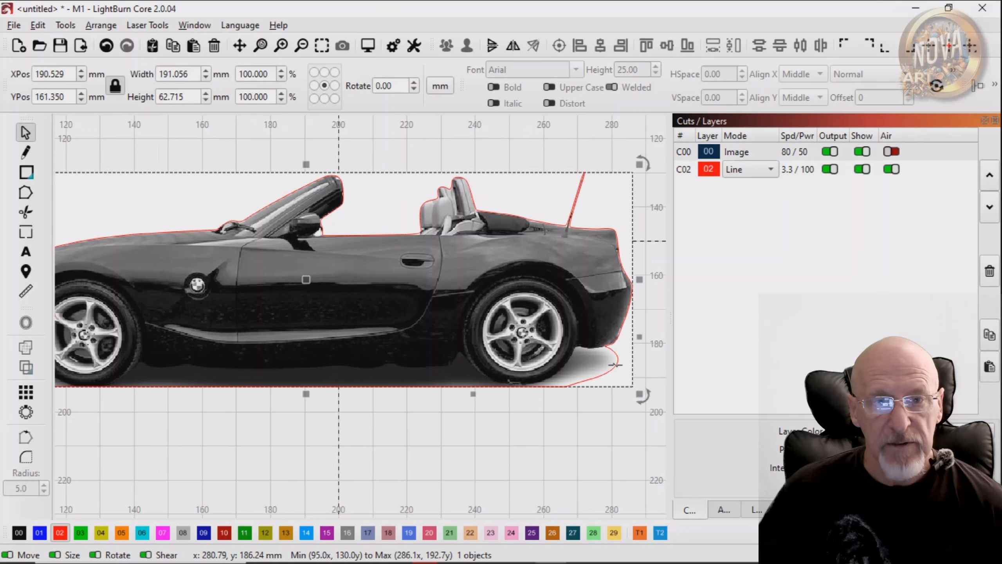
pyautogui.keyDown('shift'); pyautogui.click(602, 376); pyautogui.keyUp('shift')
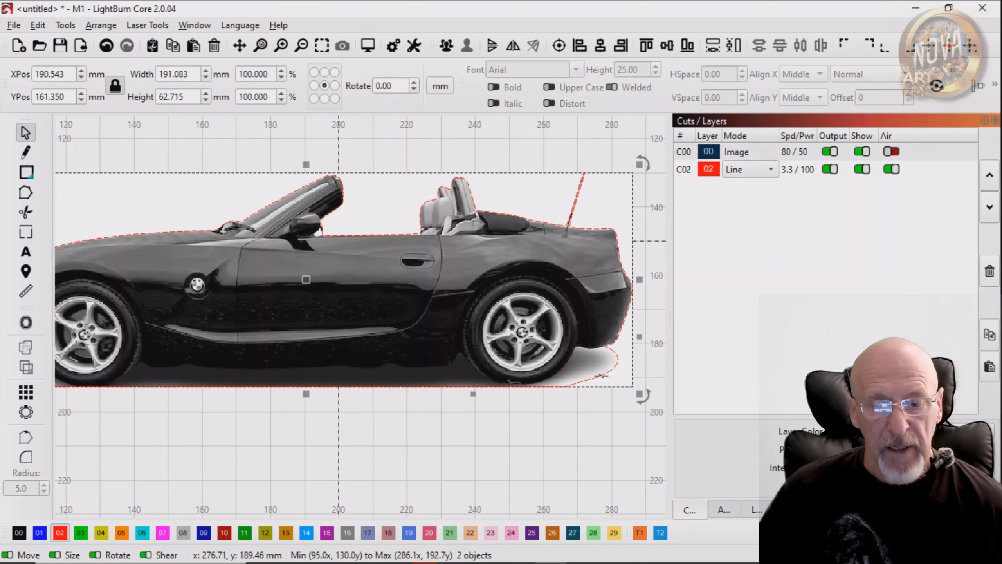
pyautogui.click(64, 28)
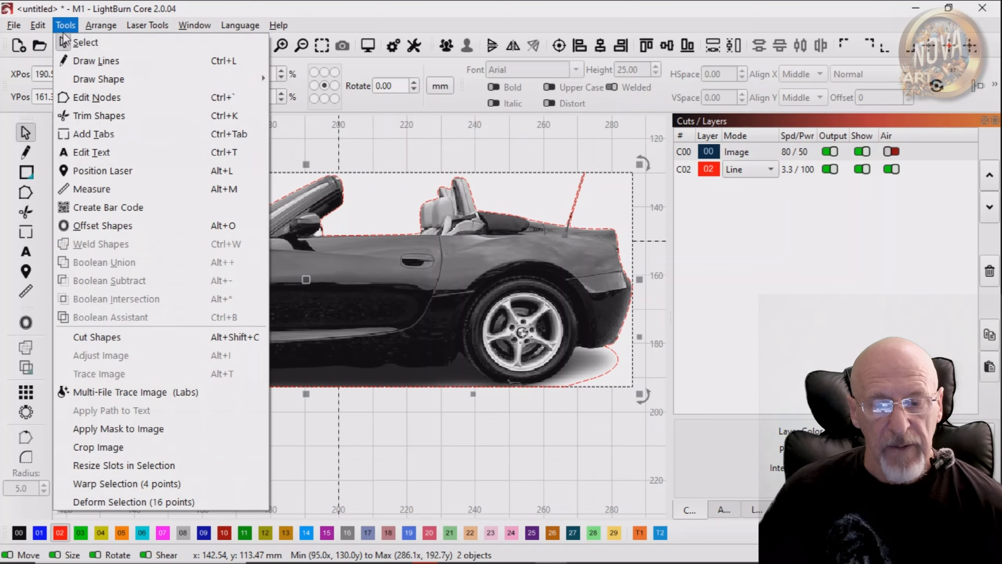
pyautogui.click(108, 444)
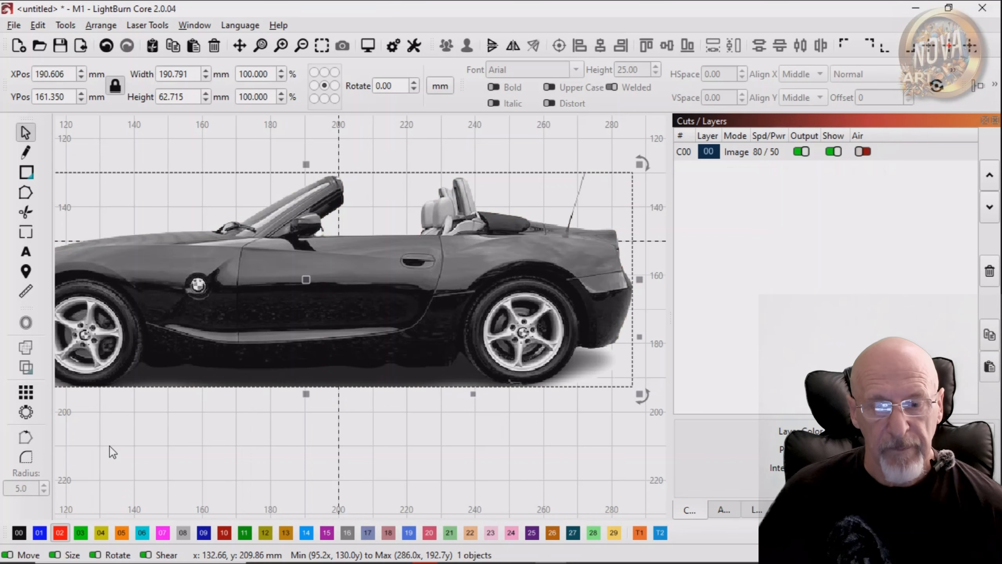
# - Inspect the cropped car without its selection frame and move it to about X 212 mm, Y 152 mm
pyautogui.scroll(-2, 296, 379)
pyautogui.click(286, 450)
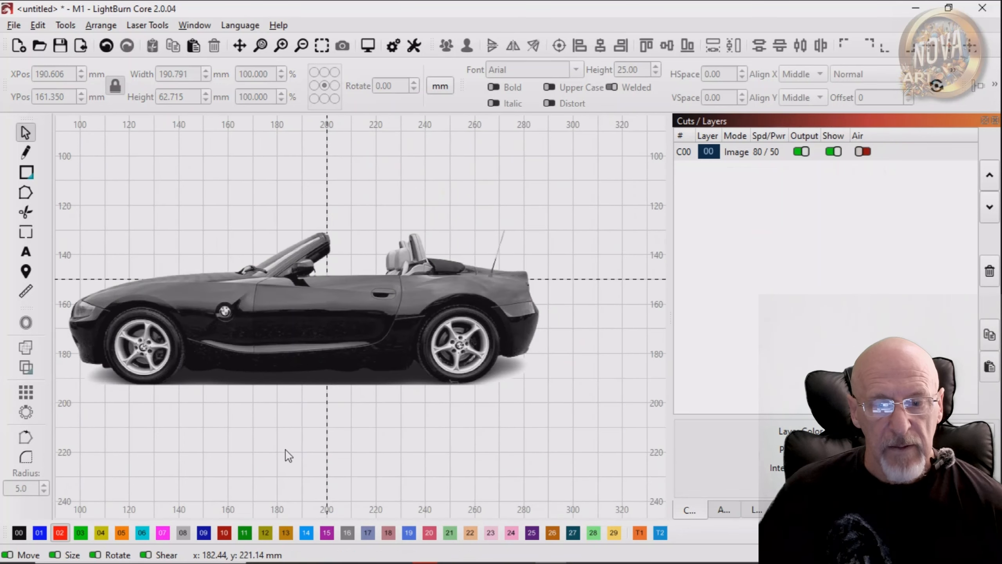
pyautogui.click(297, 333)
pyautogui.moveTo(316, 309); pyautogui.dragTo(359, 287)
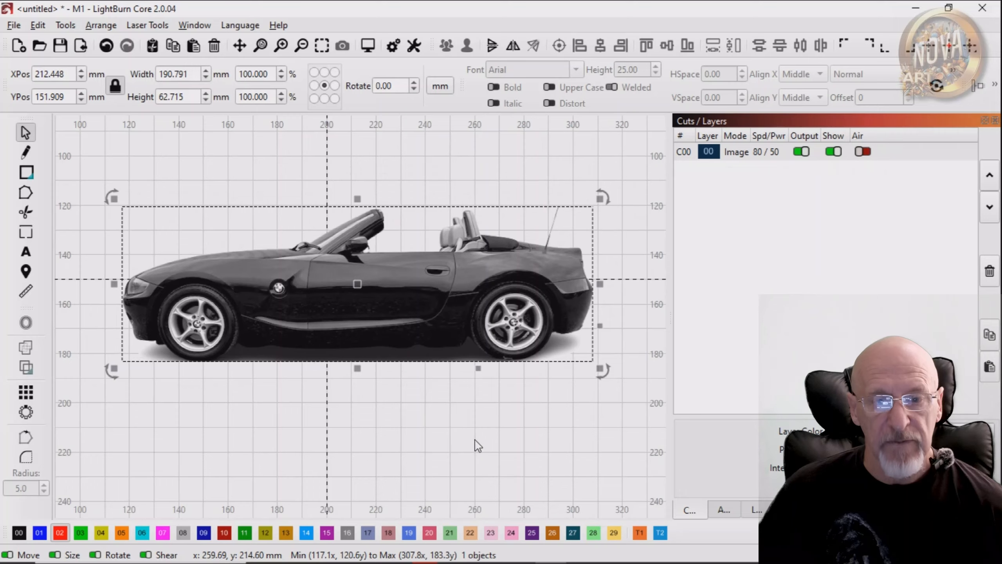